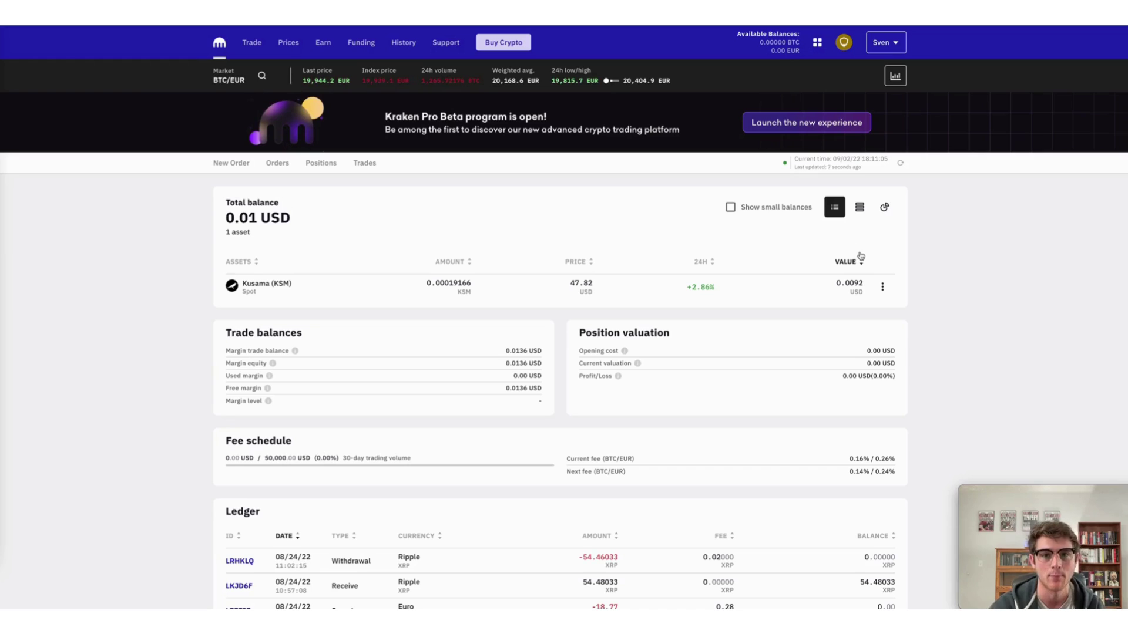
Navigate from the account menu through Security to Kraken's API key management page.
left_click(890, 49)
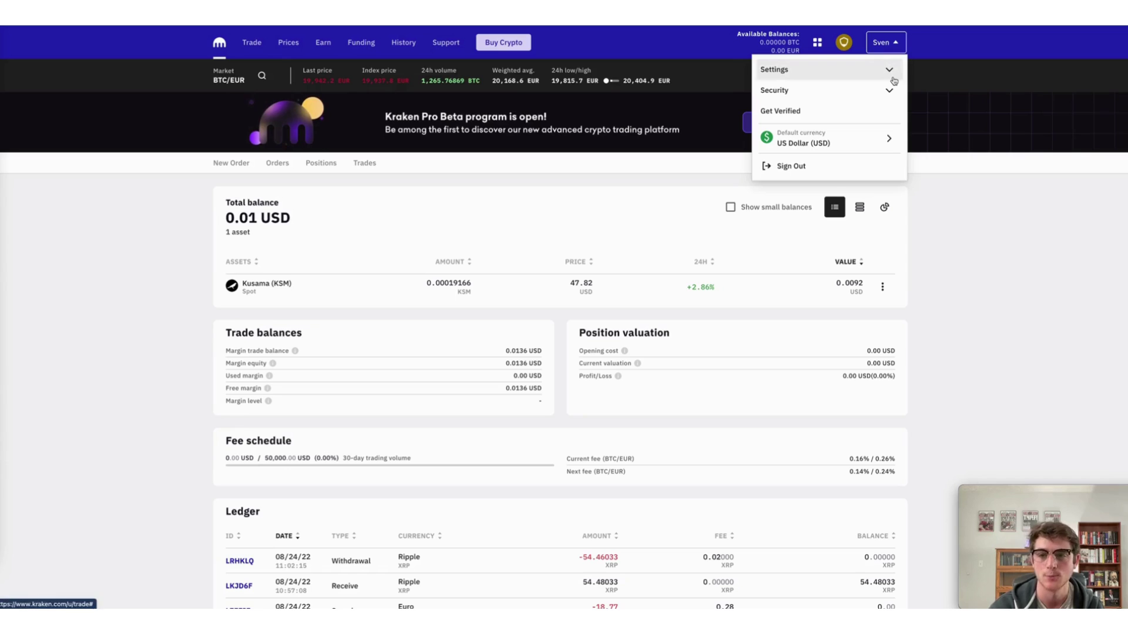
left_click(838, 93)
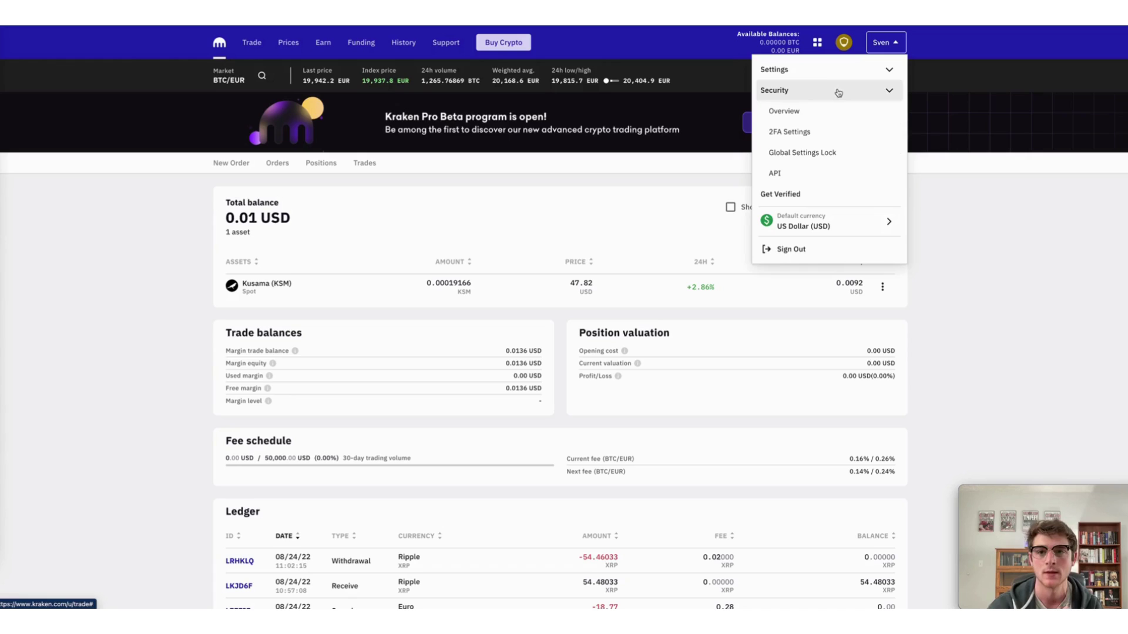
left_click(775, 174)
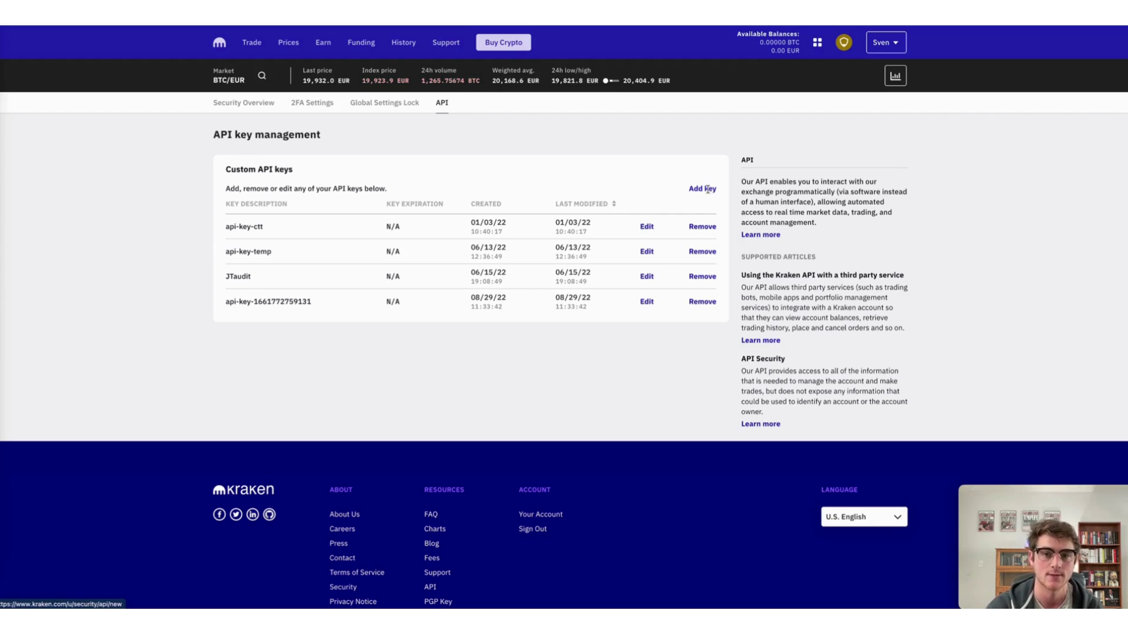
Start a new API key and replace its description with CoinLedger Test.
left_click(705, 189)
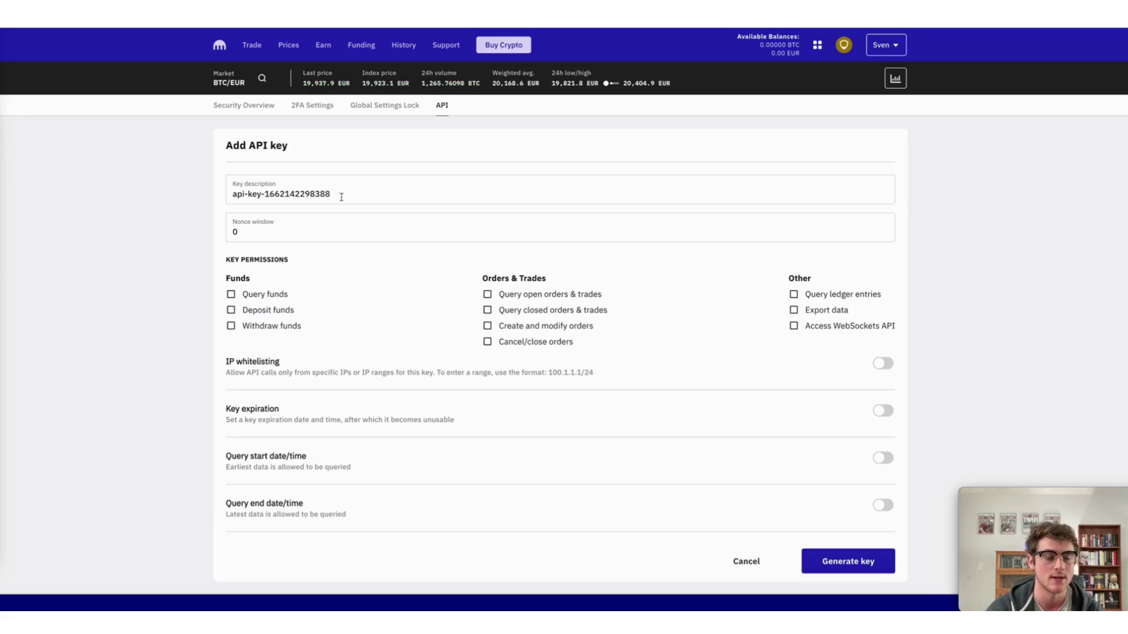
left_click_drag(343, 195, 185, 171)
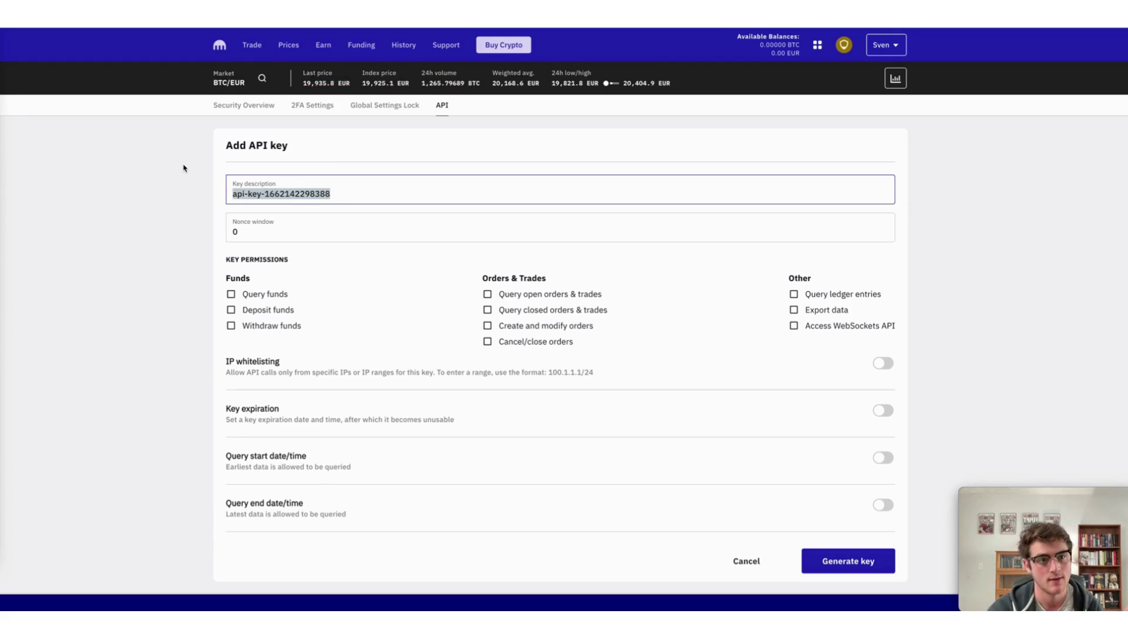
type("CoinLedg")
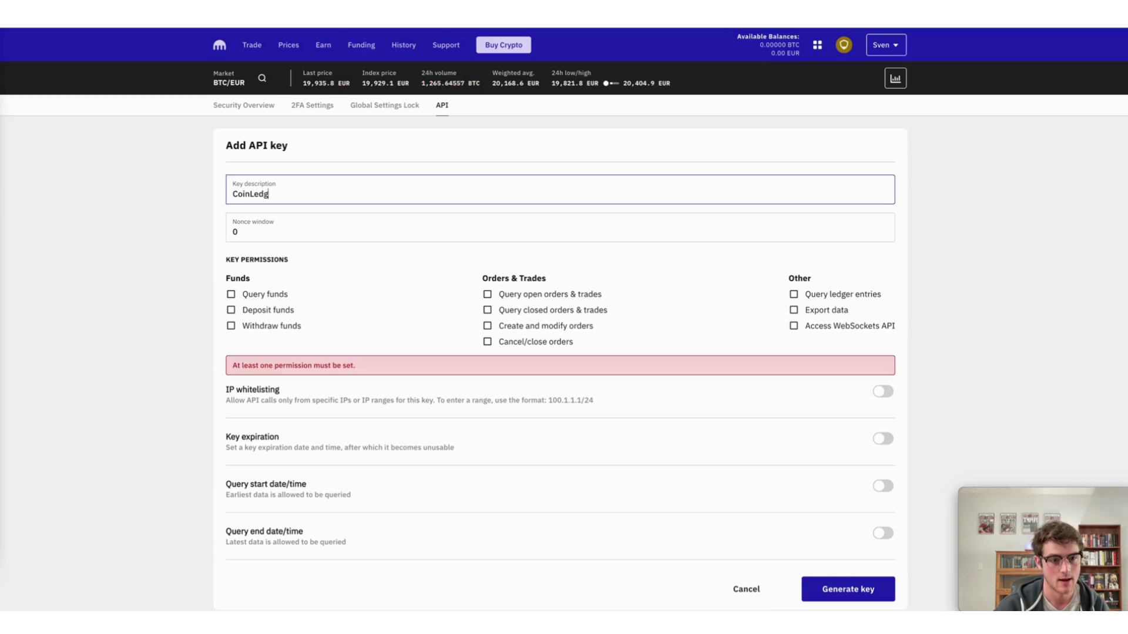
type("er Test")
left_click(965, 271)
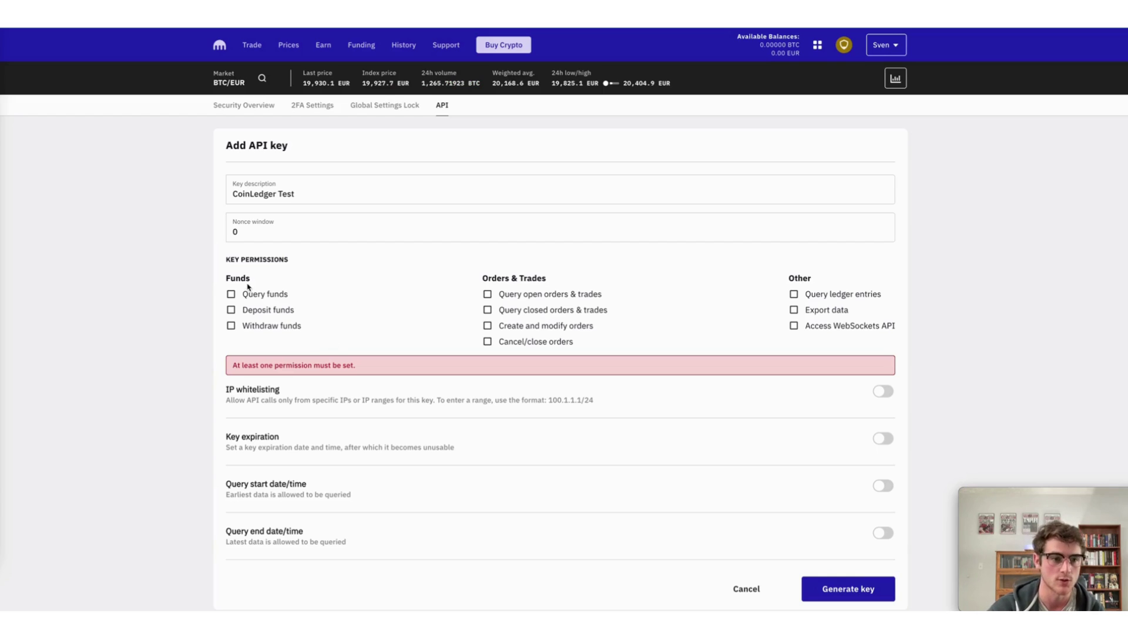
Grant query funds, open and closed orders & trades, and ledger entries permissions.
left_click(232, 295)
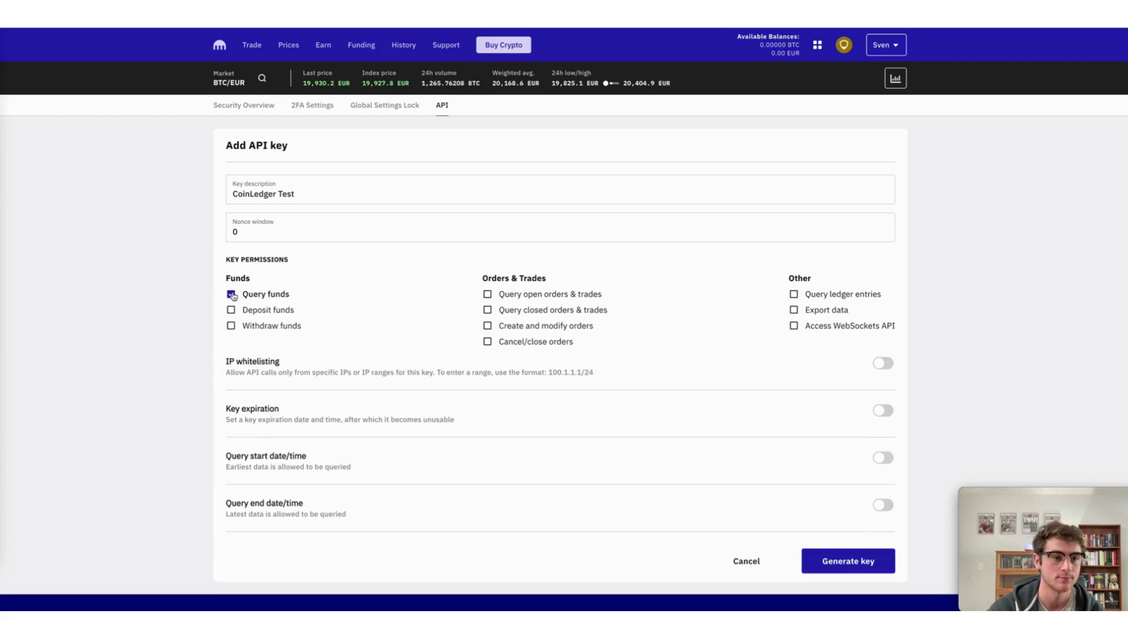
left_click(487, 294)
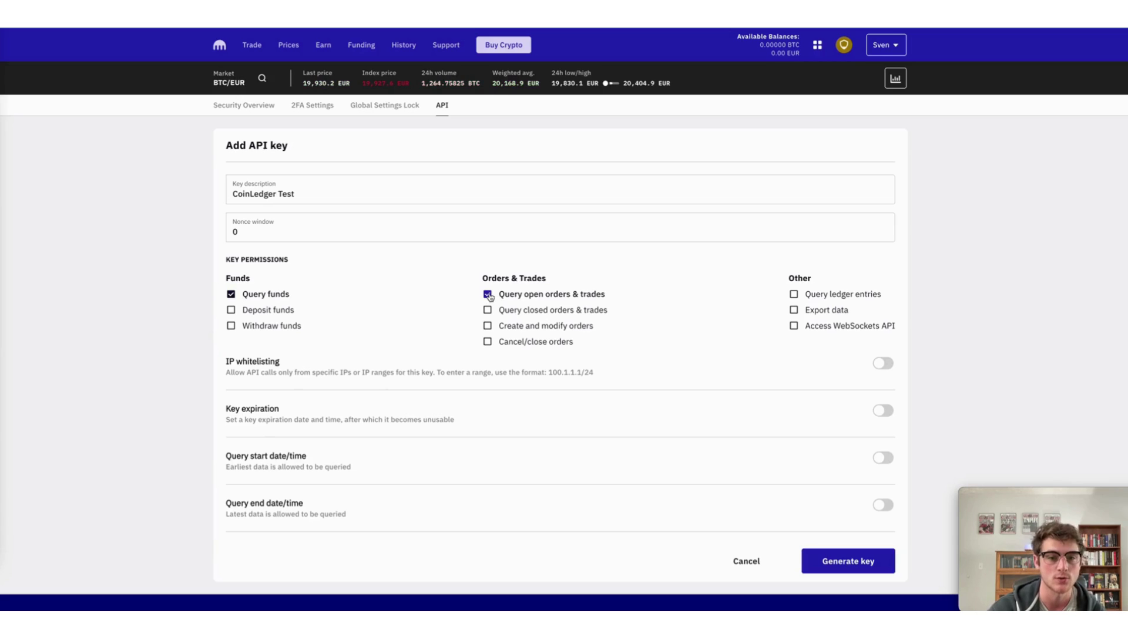
left_click(486, 310)
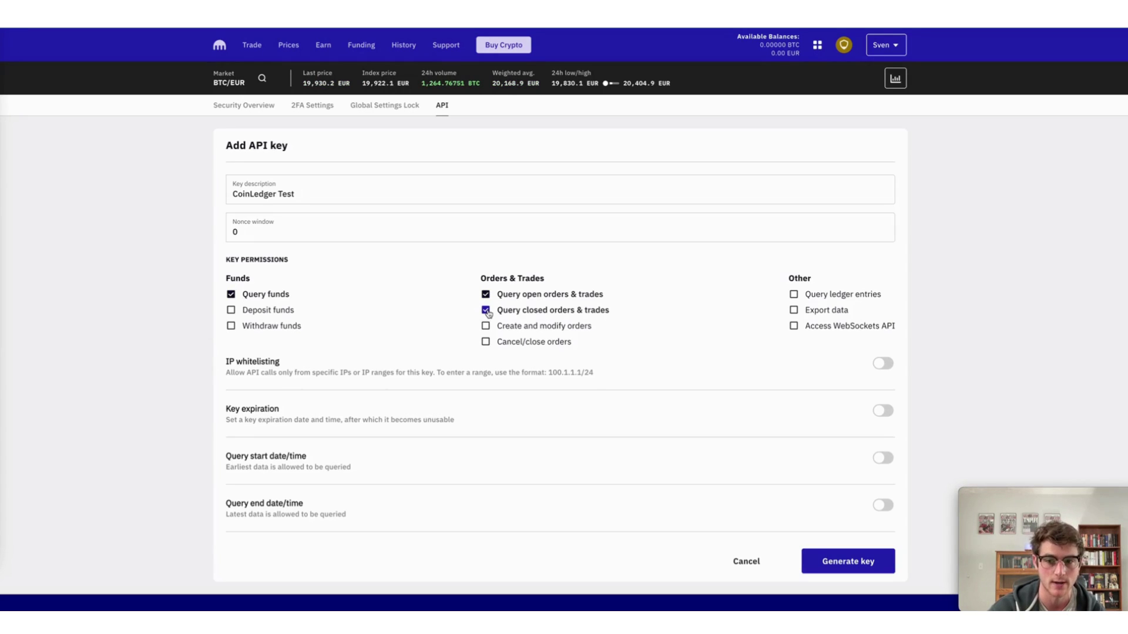
left_click(793, 295)
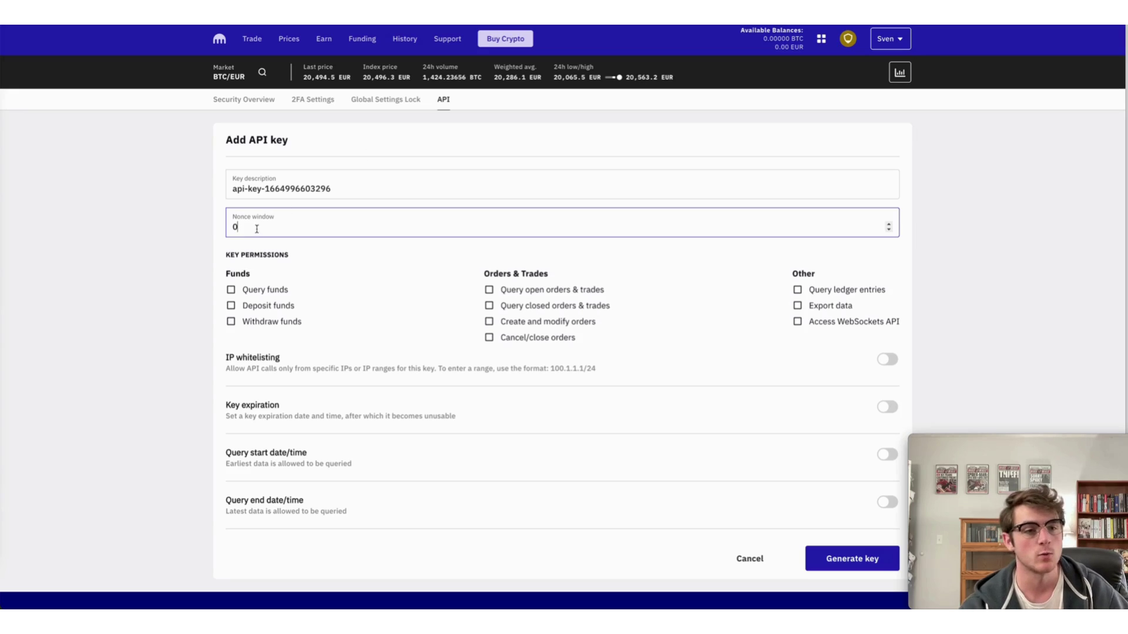
key("BackSpace")
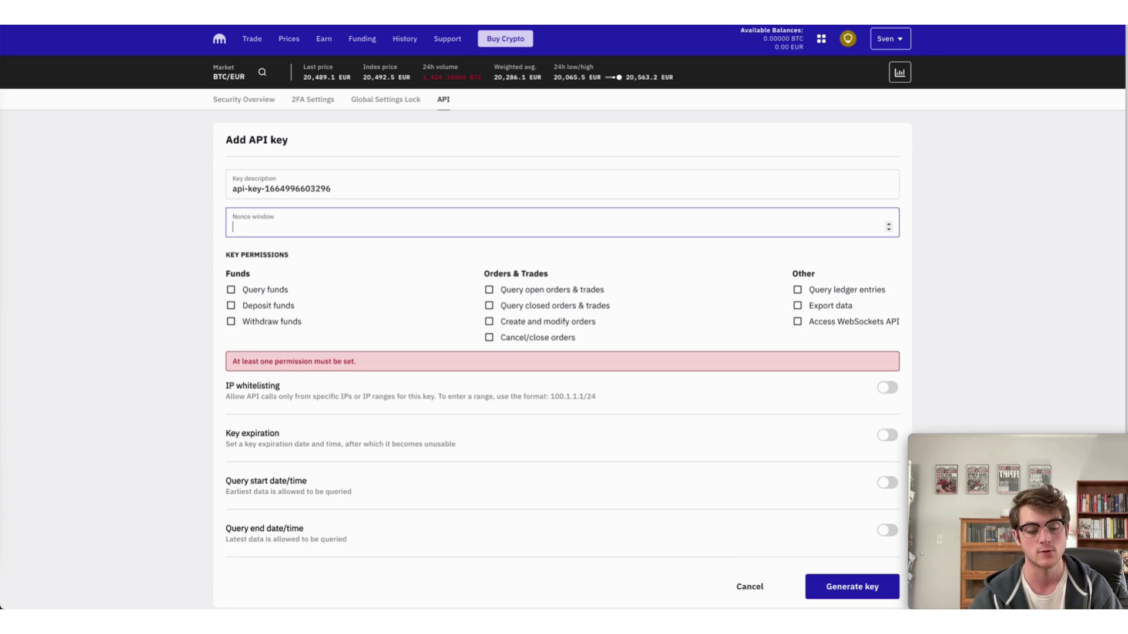
type("100")
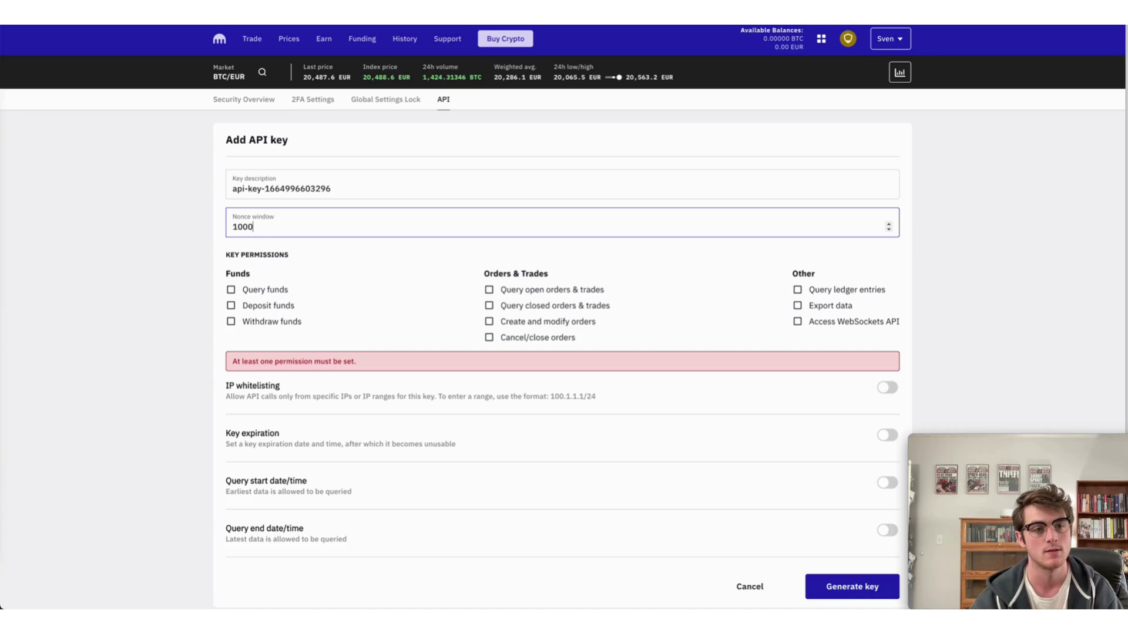
type("0")
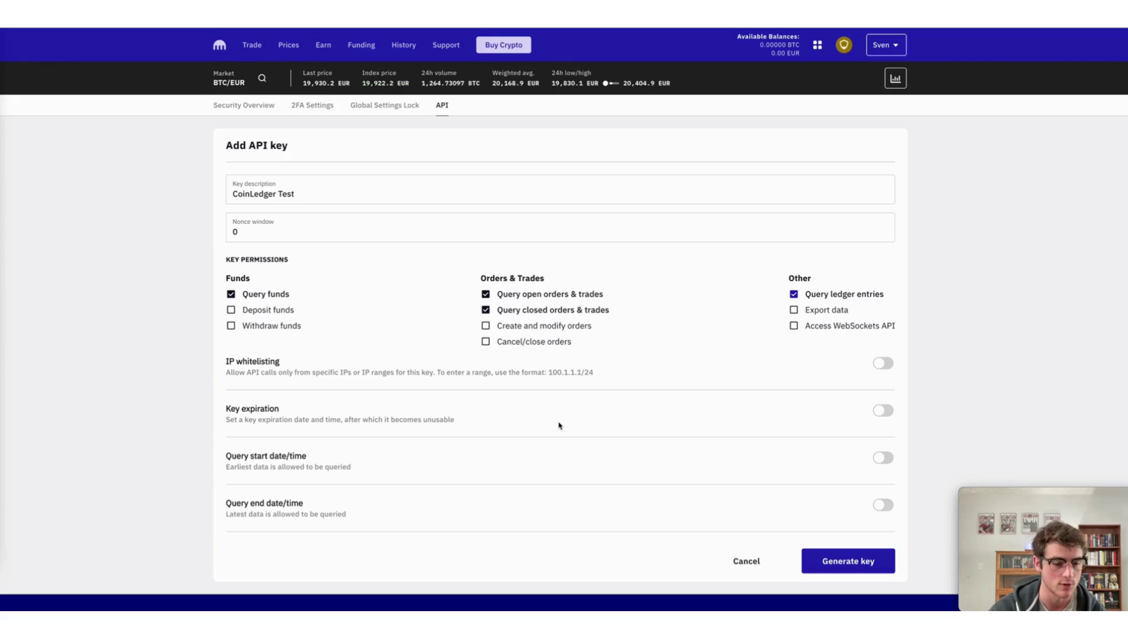
scroll(558, 426, "down", 1)
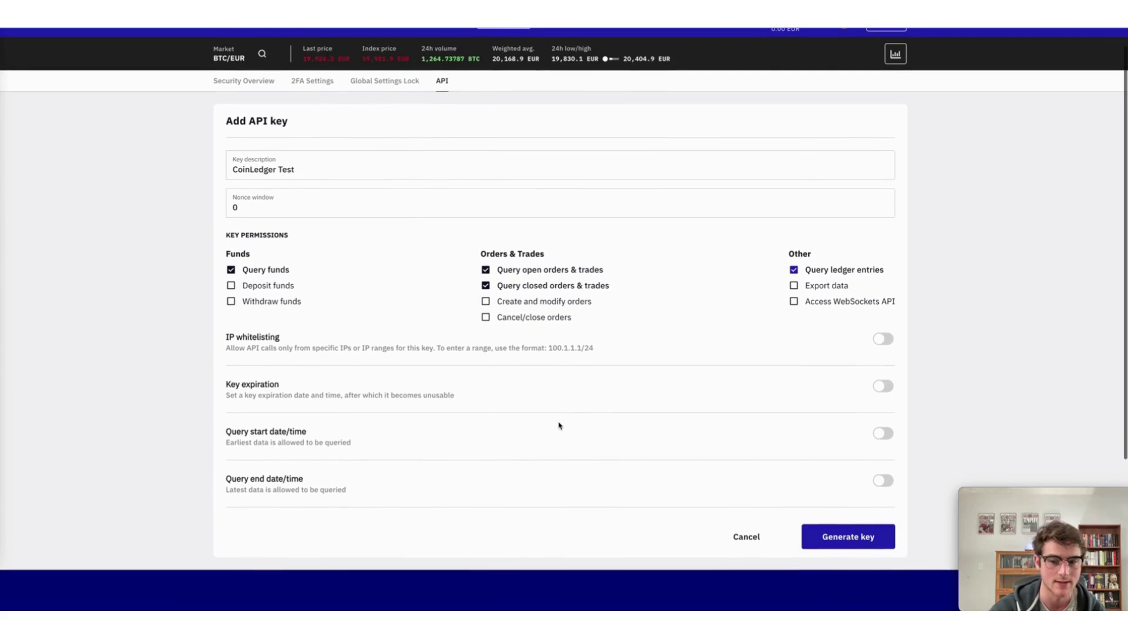
Generate the CoinLedger Test key and select the displayed API key text for copying.
left_click(868, 539)
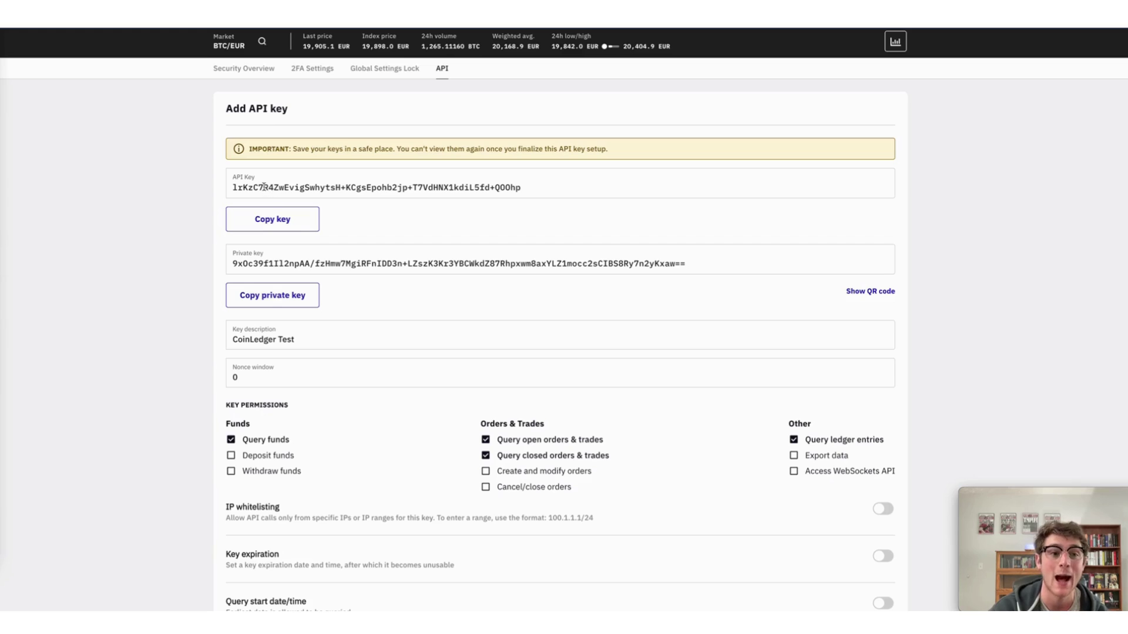
left_click(255, 219)
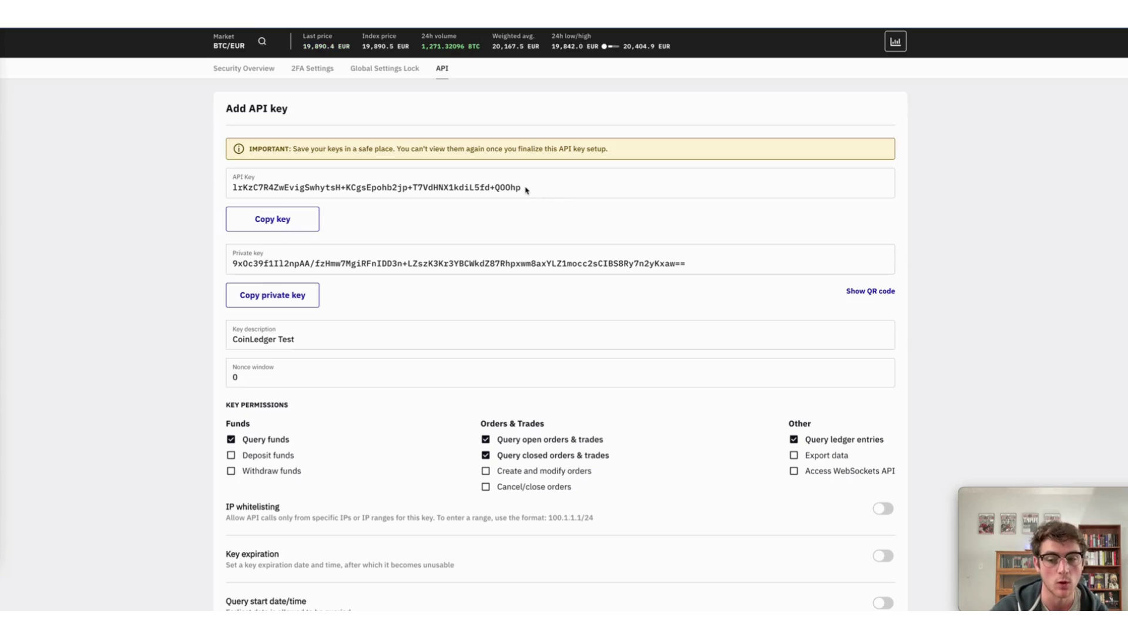
scroll(529, 187, "down", 2)
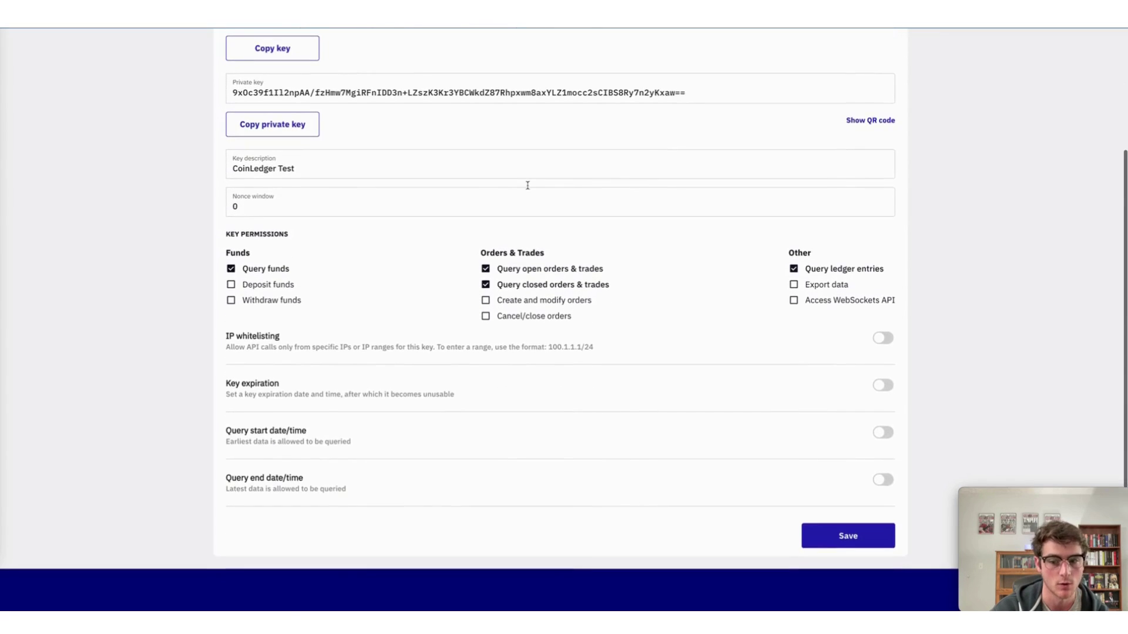
scroll(528, 187, "up", 3)
scroll(528, 188, "down", 3)
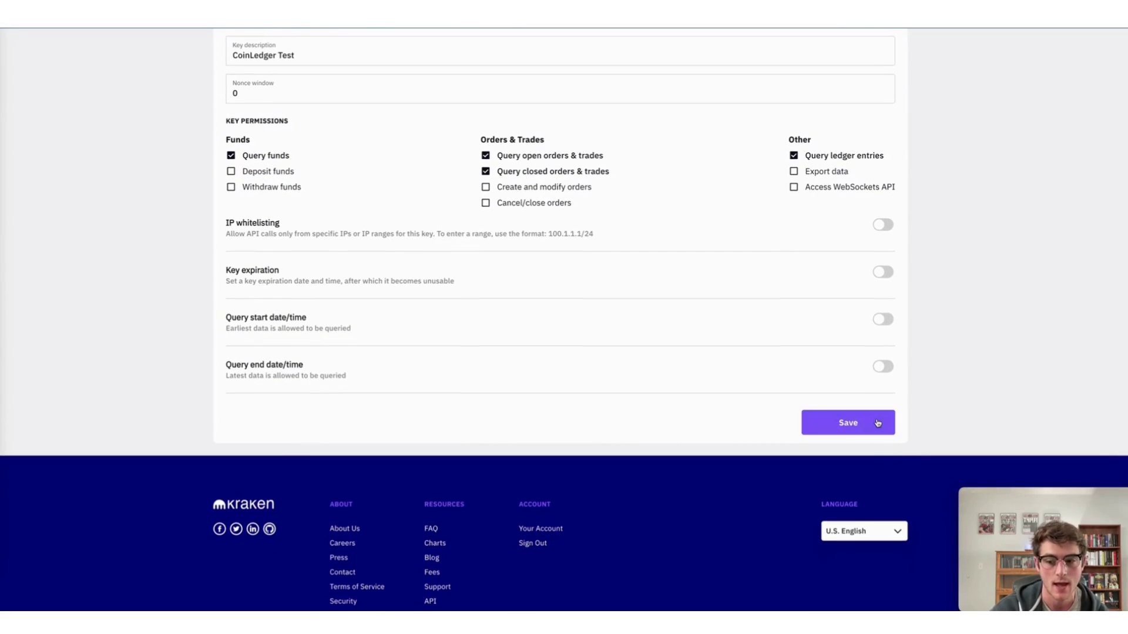
scroll(877, 423, "up", 5)
left_click_drag(522, 224, 228, 225)
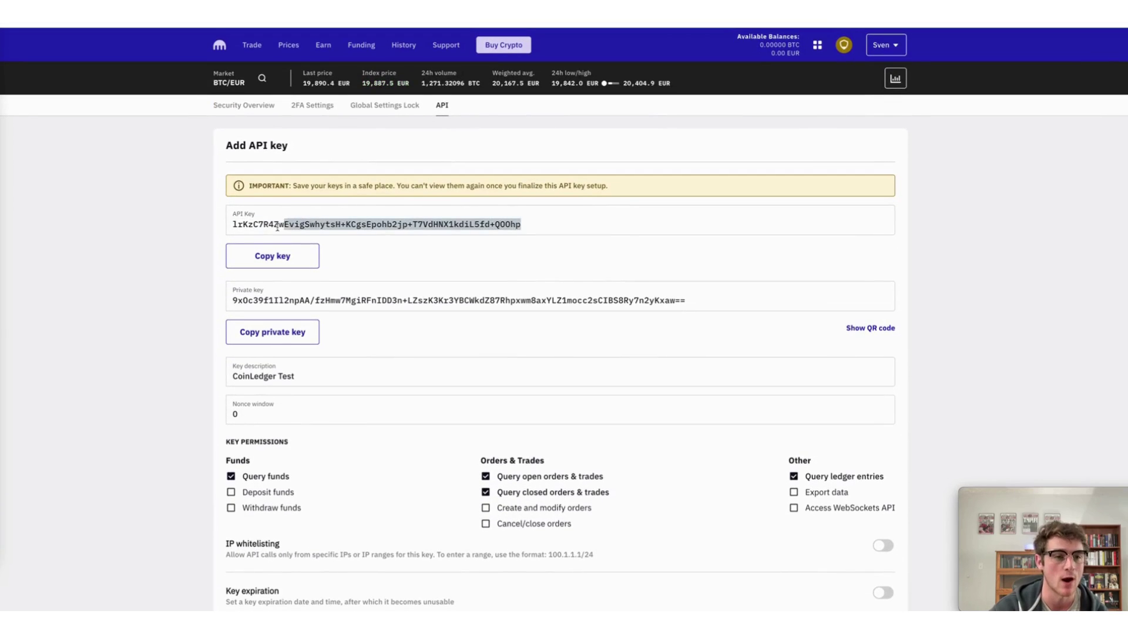
left_click(232, 222)
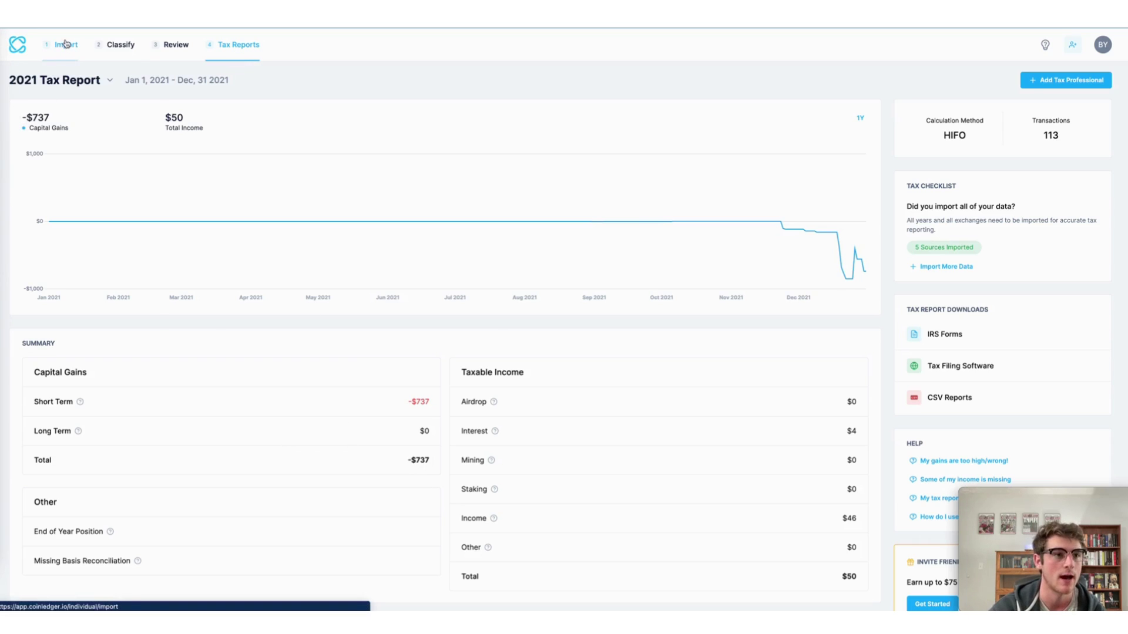
In CoinLedger, add Kraken as a new account connected via read-only API.
left_click(65, 44)
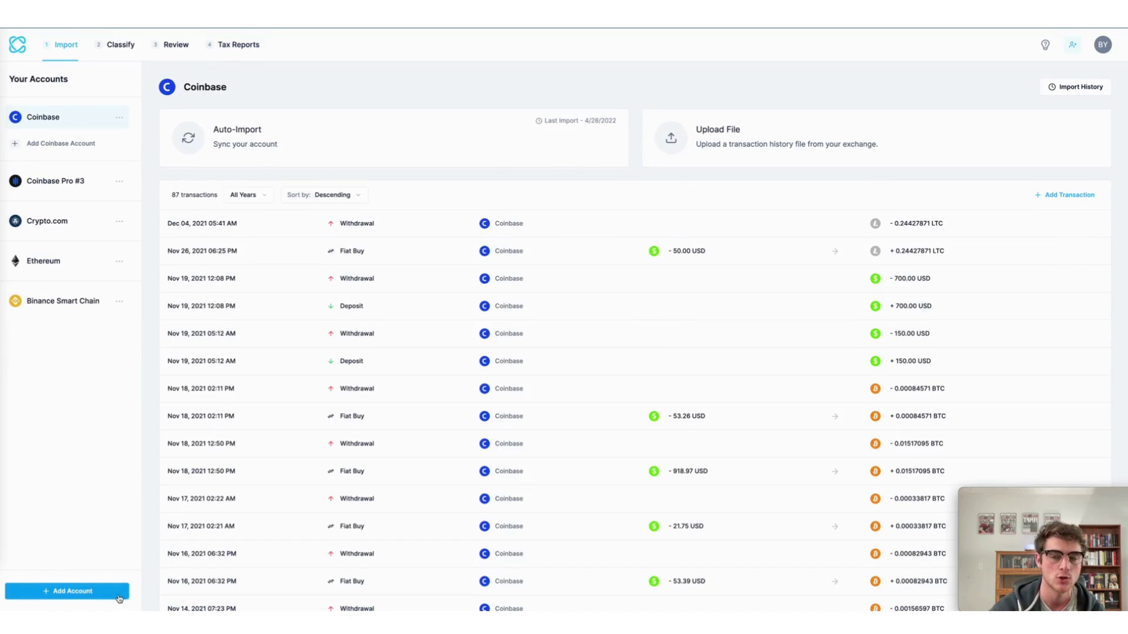
left_click(120, 592)
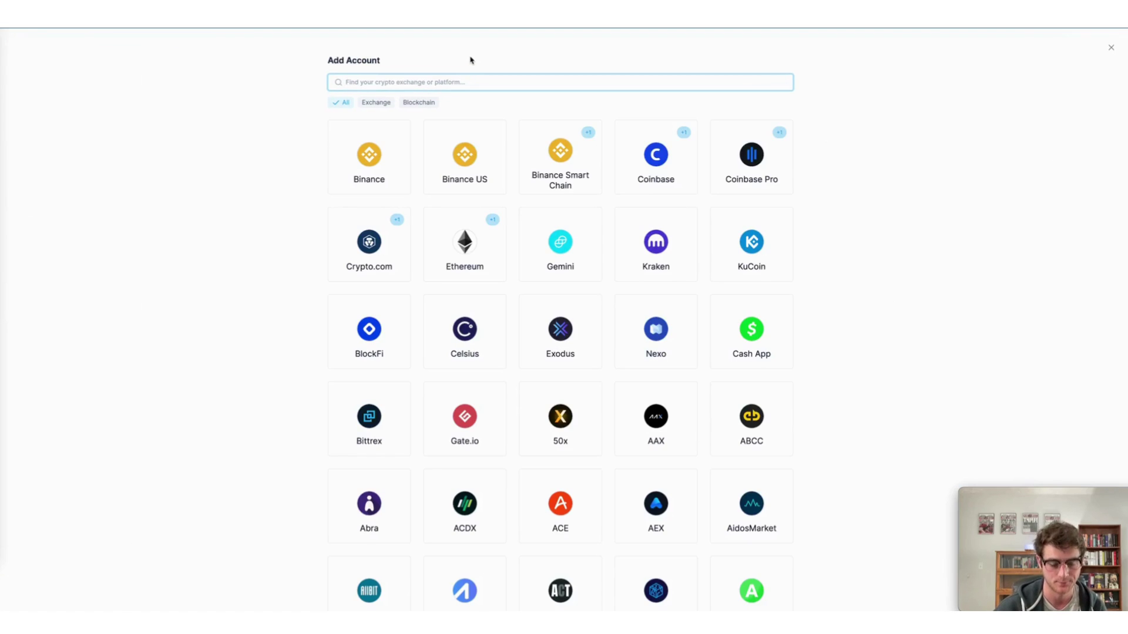
type("kraken")
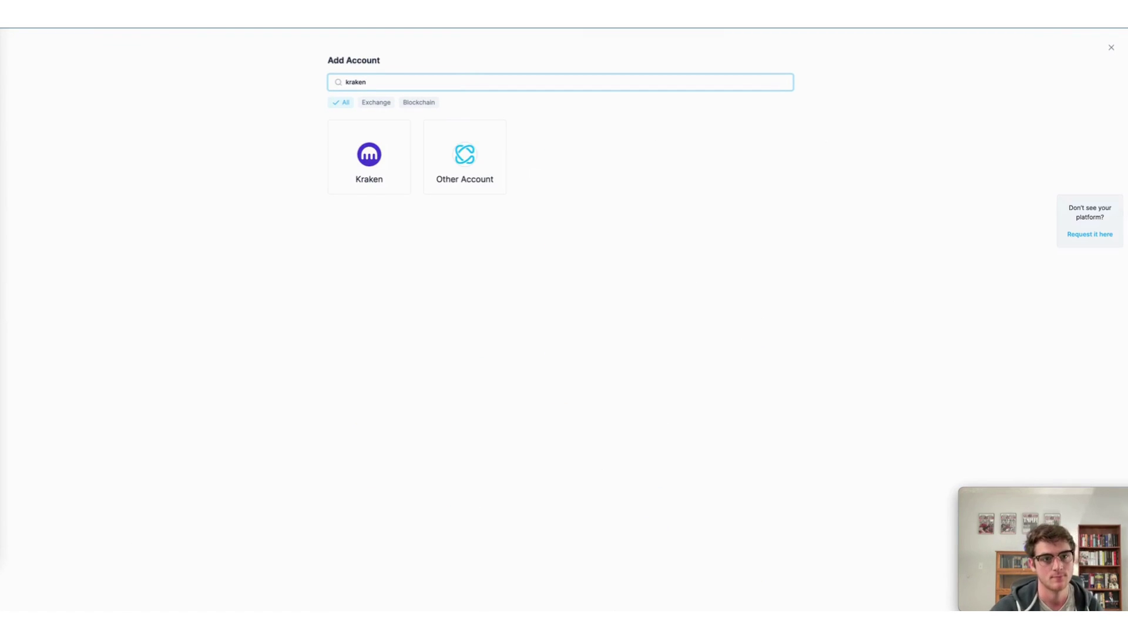
left_click(407, 167)
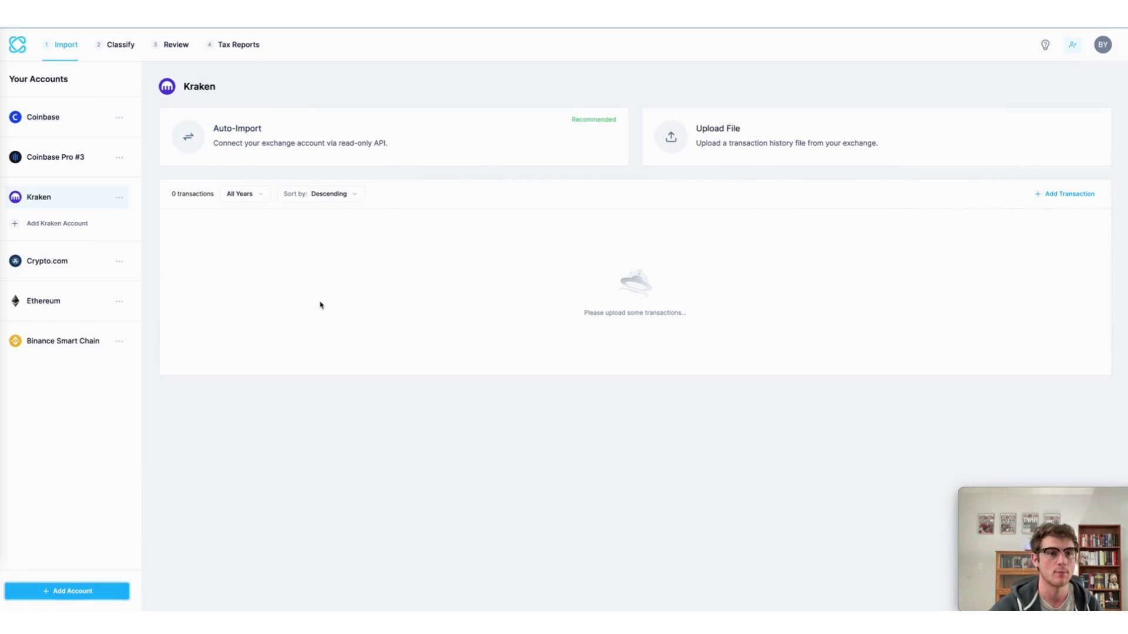
left_click(315, 145)
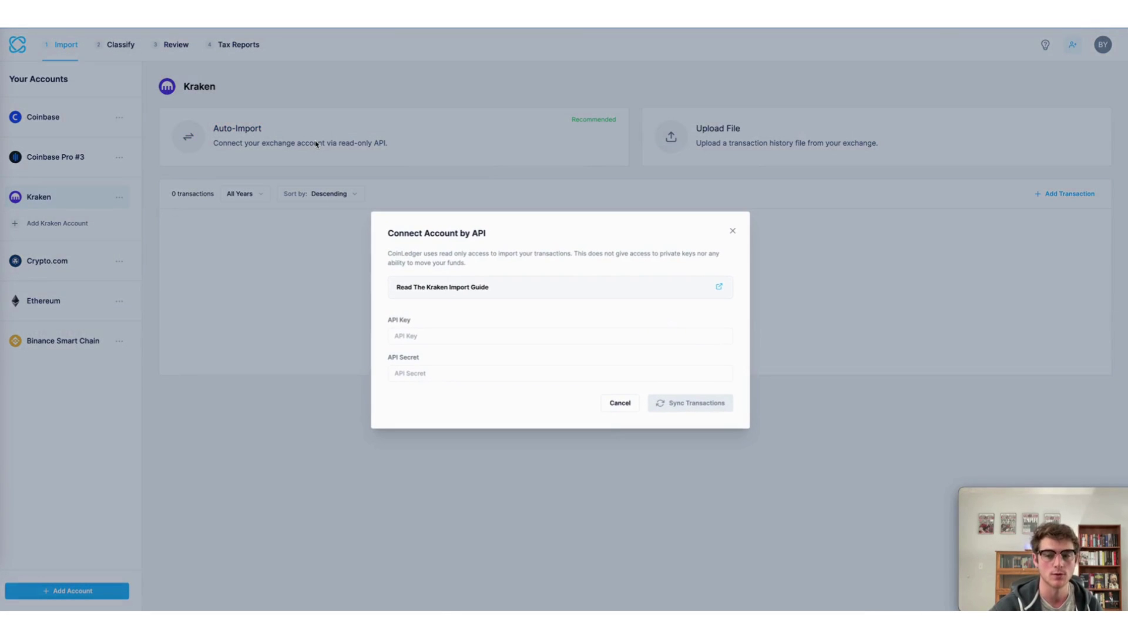
Paste the Kraken API key and private key into the API Key and API Secret fields.
left_click(427, 339)
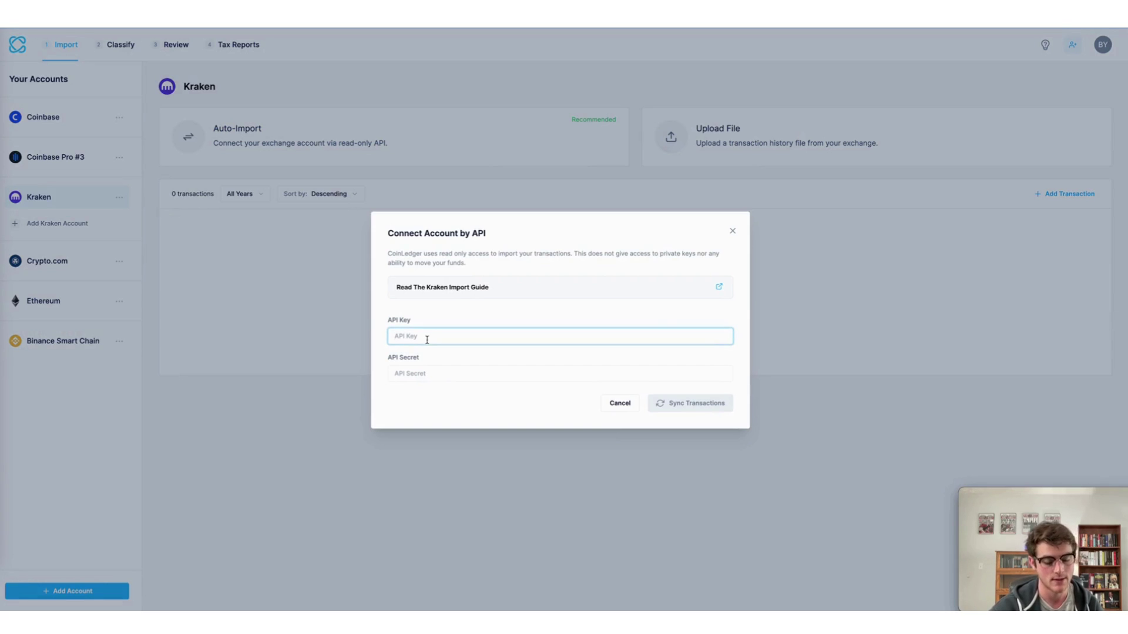
key("ctrl+v")
left_click(428, 374)
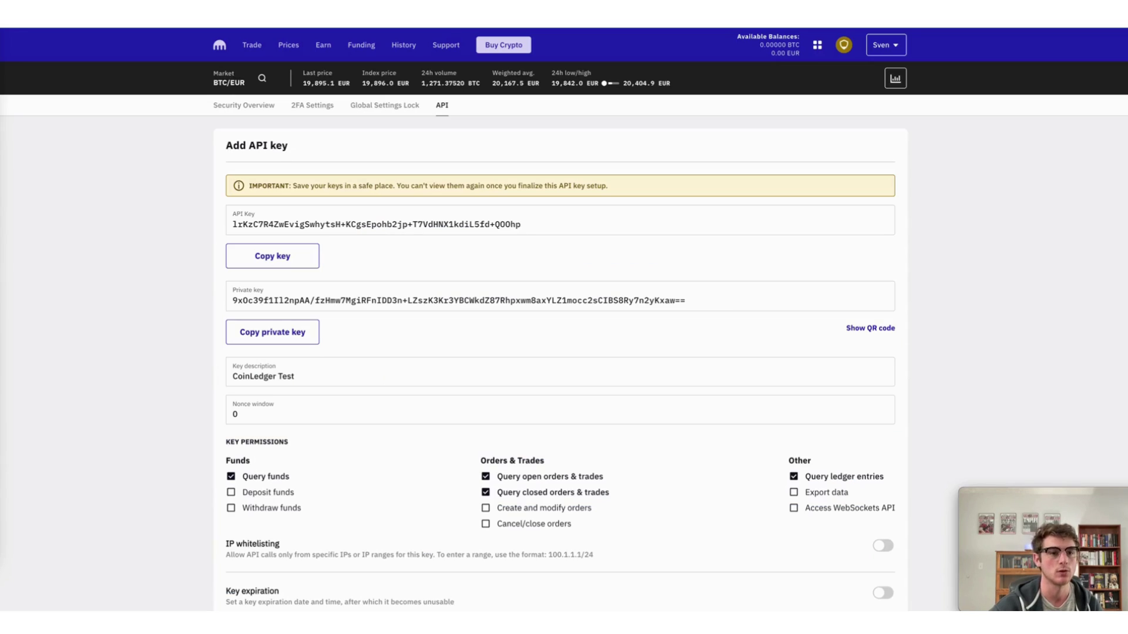
left_click(307, 335)
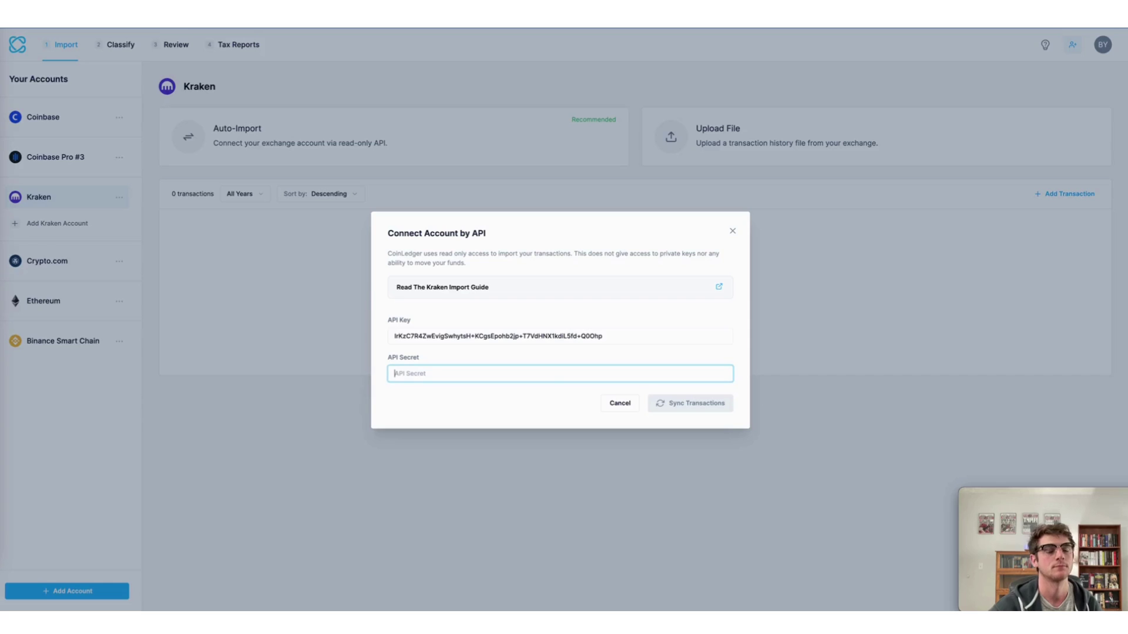
key("ctrl+v")
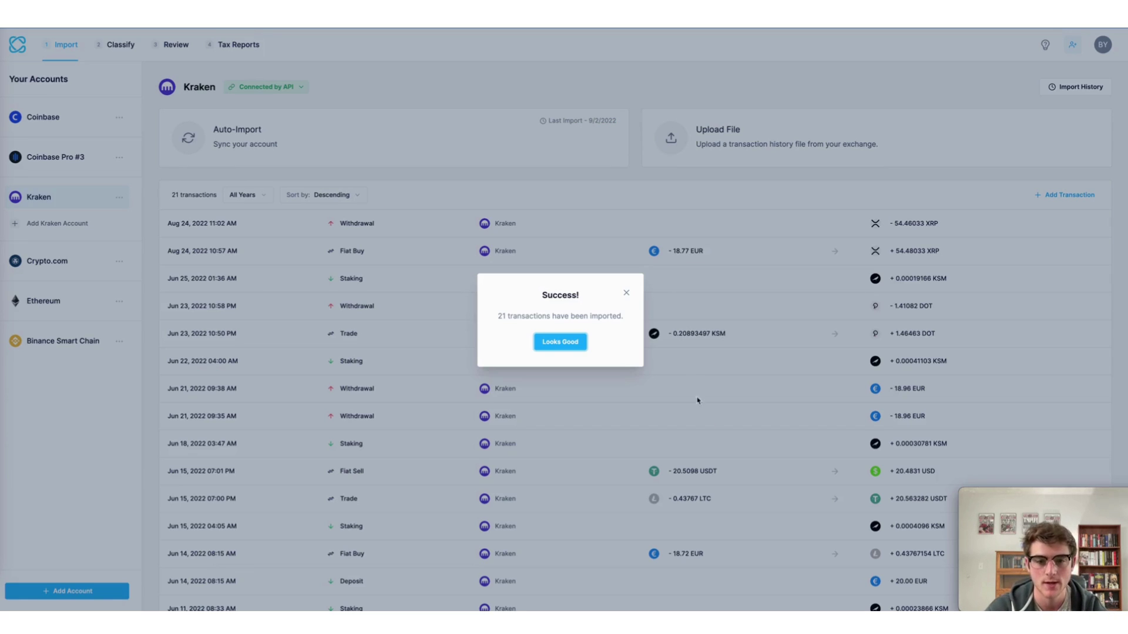
Accept the import and filter the Review page to Kraken transactions only.
left_click(547, 343)
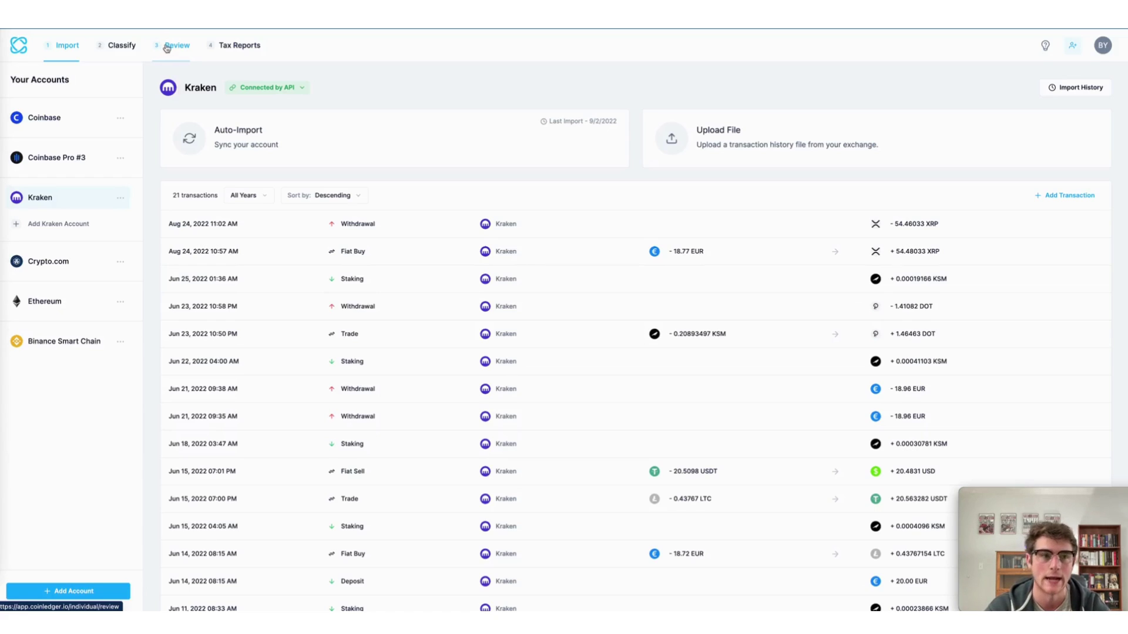
left_click(174, 47)
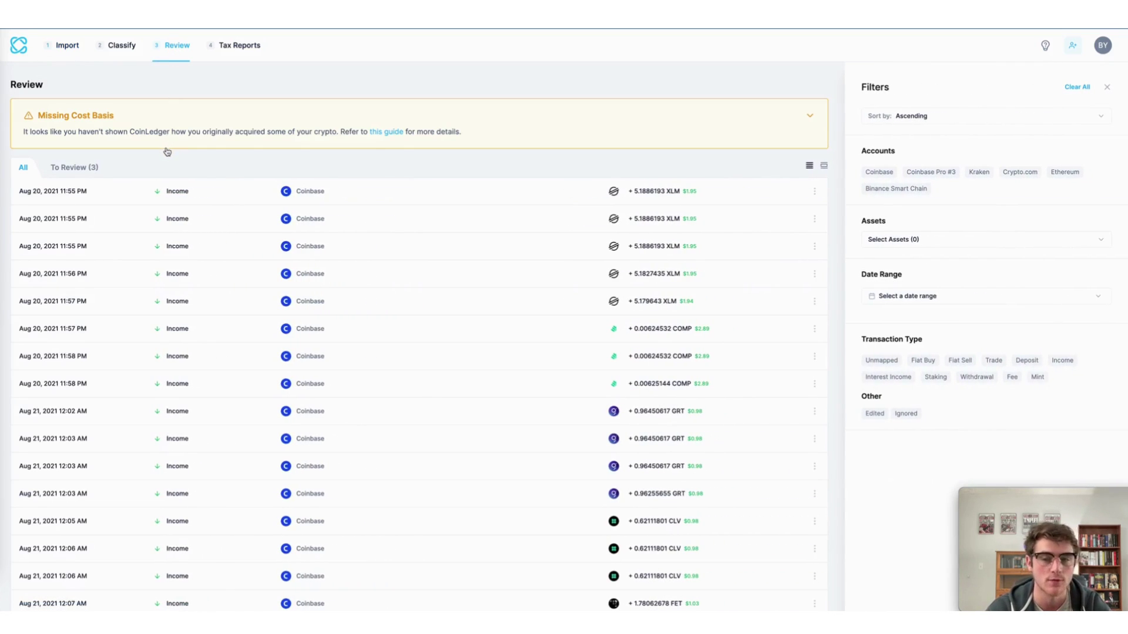
left_click(983, 176)
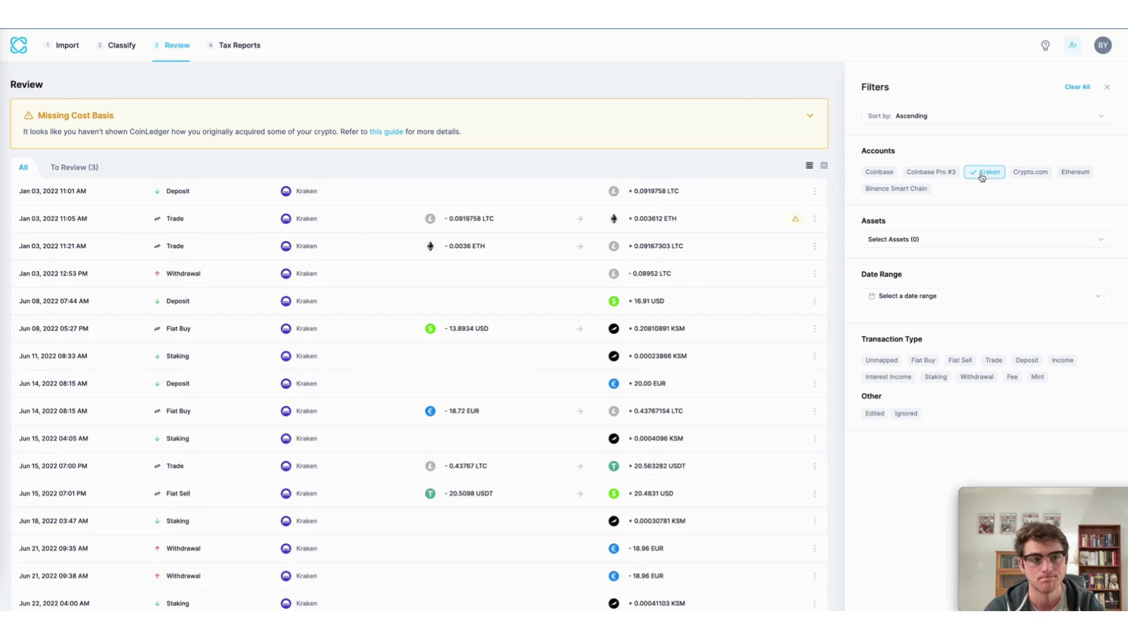
scroll(582, 433, "down", 2)
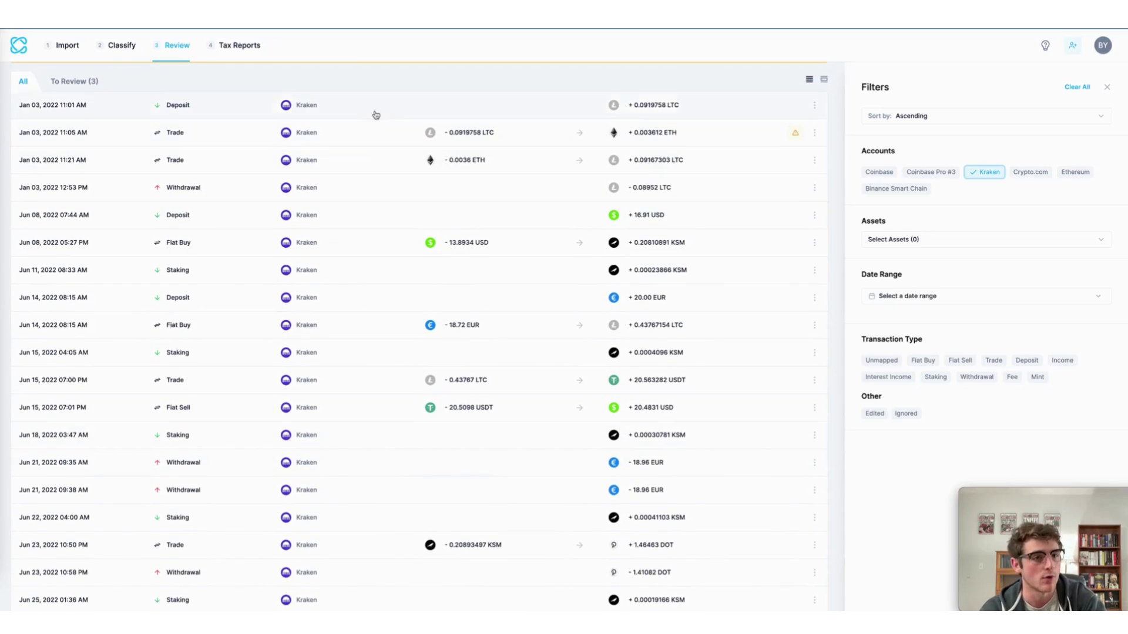
Expand the Jan 03 deposit, withdrawal and trade rows, then move to Tax Reports.
left_click(376, 111)
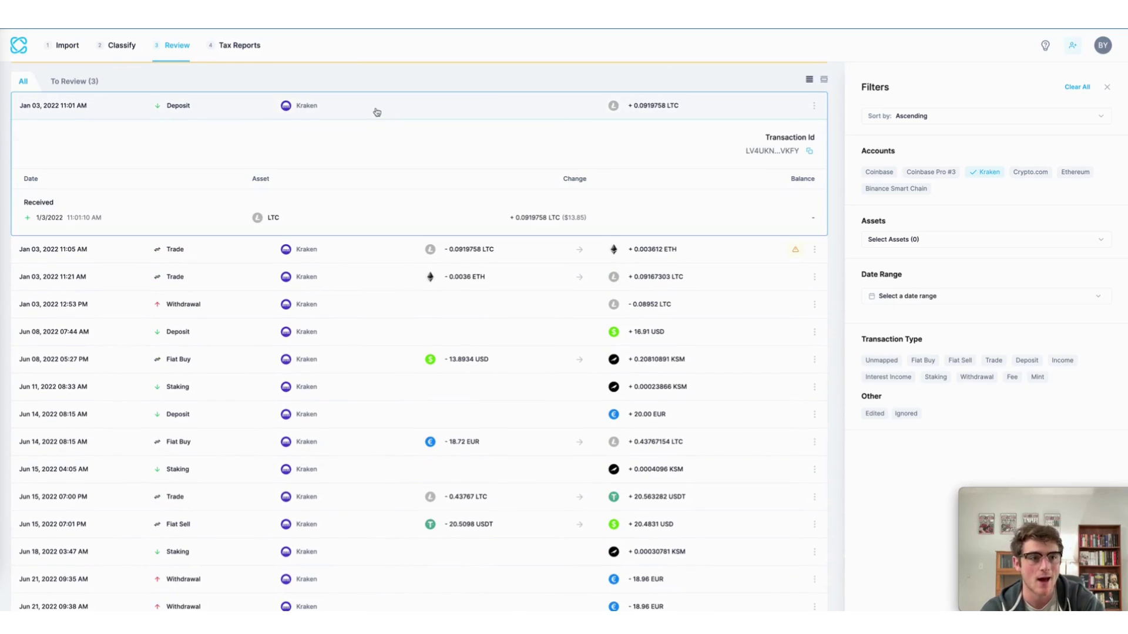
left_click(358, 309)
left_click(208, 249)
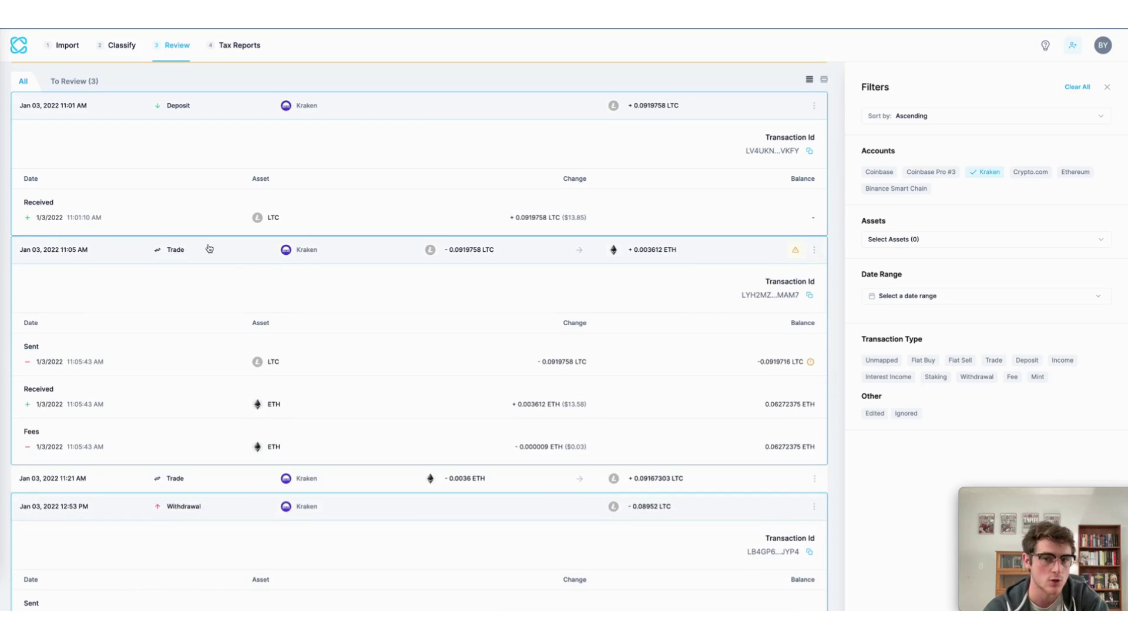
scroll(209, 248, "down", 3)
scroll(209, 247, "down", 3)
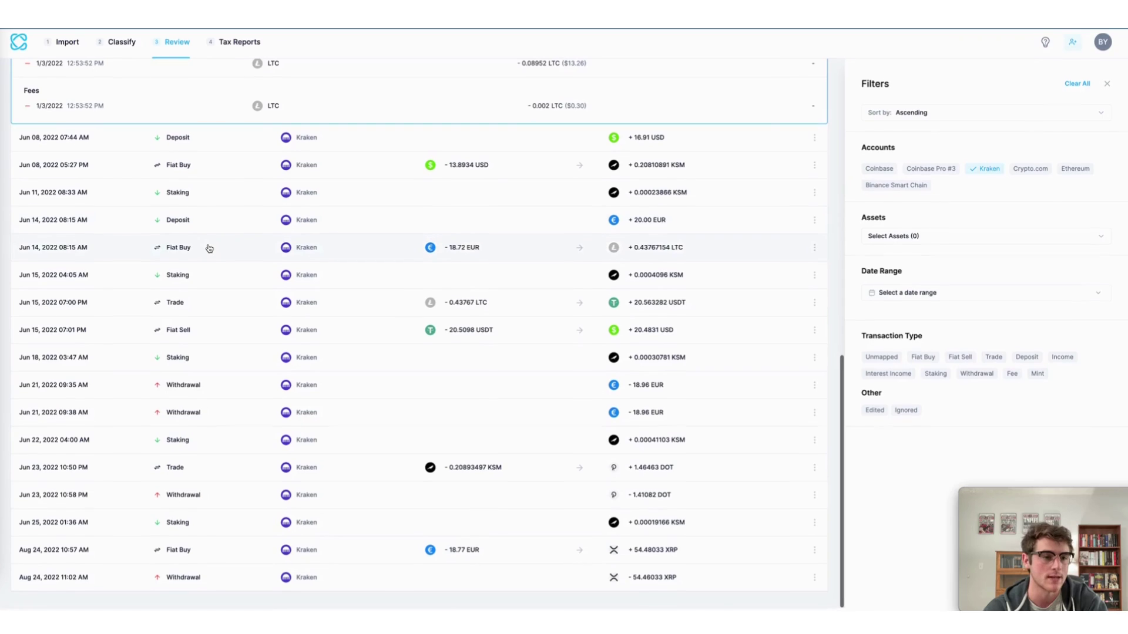
scroll(208, 248, "up", 15)
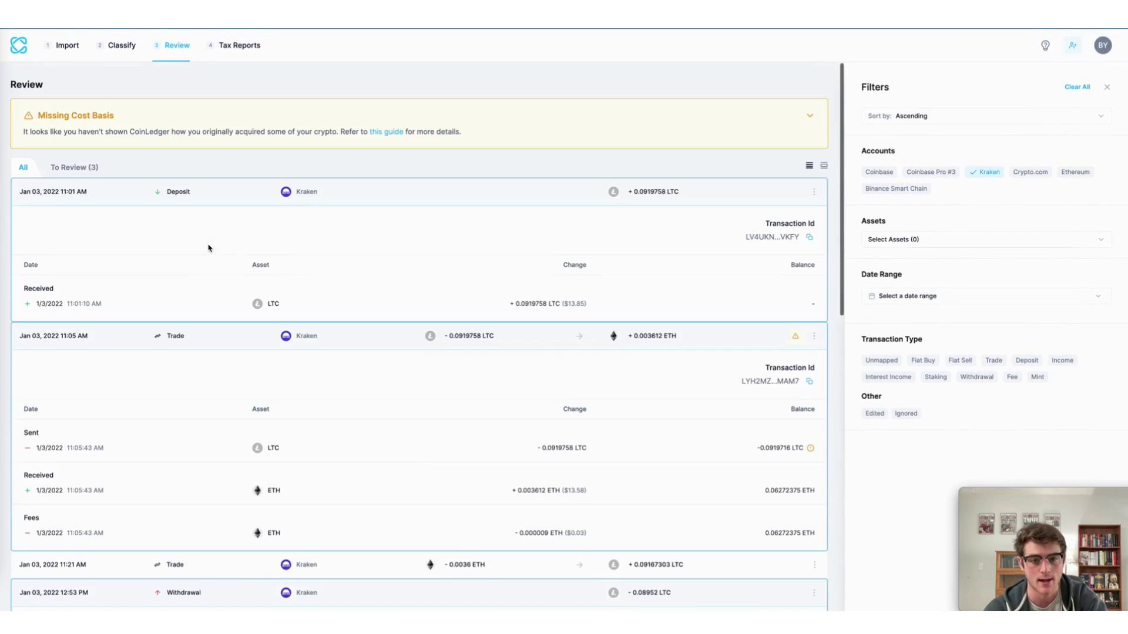
left_click(249, 55)
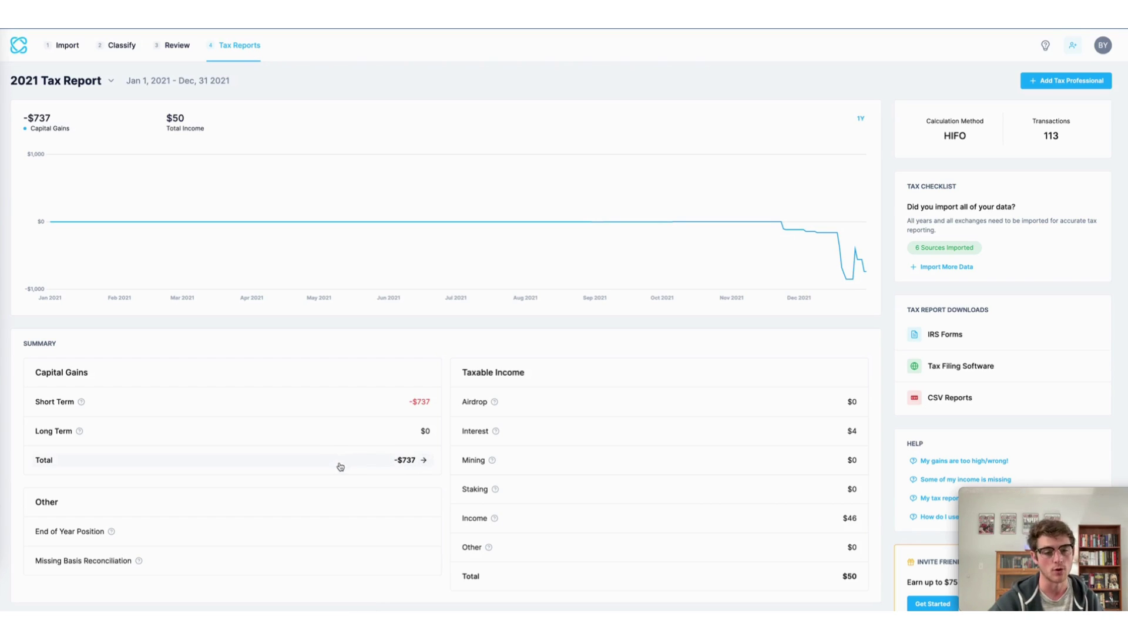
left_click(359, 413)
scroll(373, 507, "down", 1)
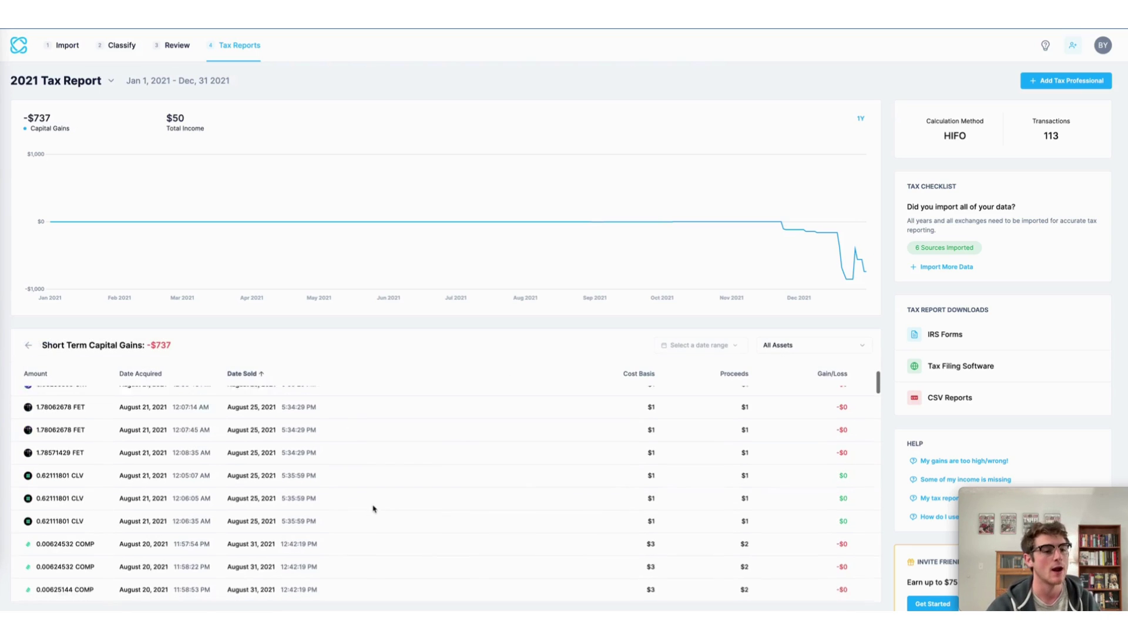
scroll(373, 507, "down", 1)
scroll(373, 507, "down", 2)
scroll(373, 509, "down", 2)
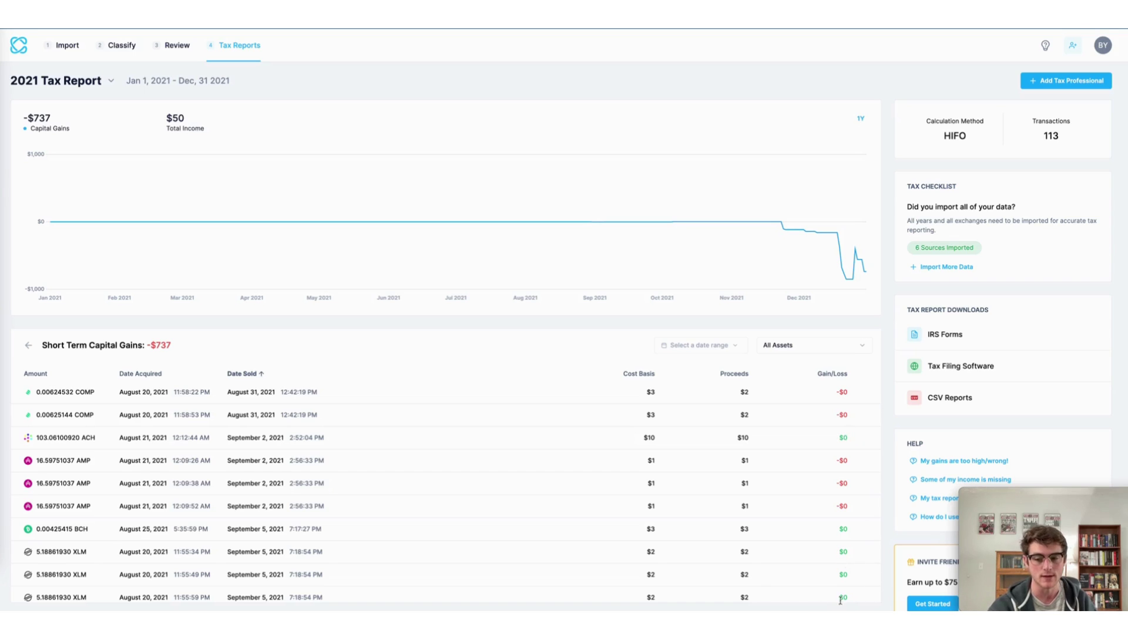
scroll(753, 580, "down", 1)
scroll(754, 580, "down", 2)
scroll(753, 580, "down", 2)
scroll(754, 580, "down", 2)
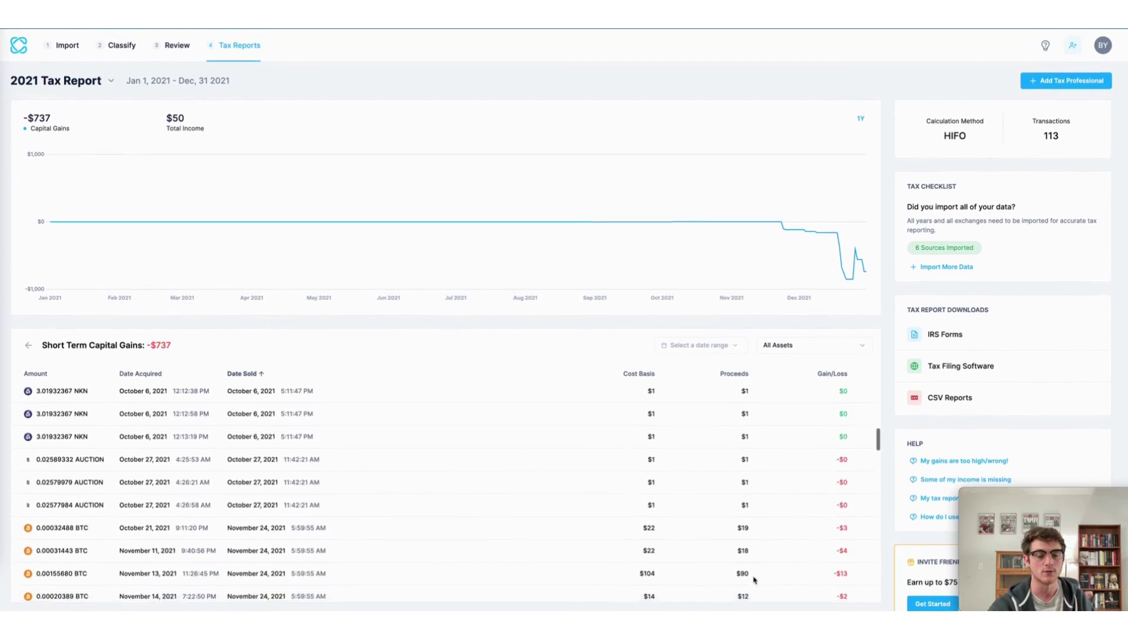
scroll(754, 580, "down", 2)
scroll(753, 580, "down", 2)
scroll(754, 580, "down", 2)
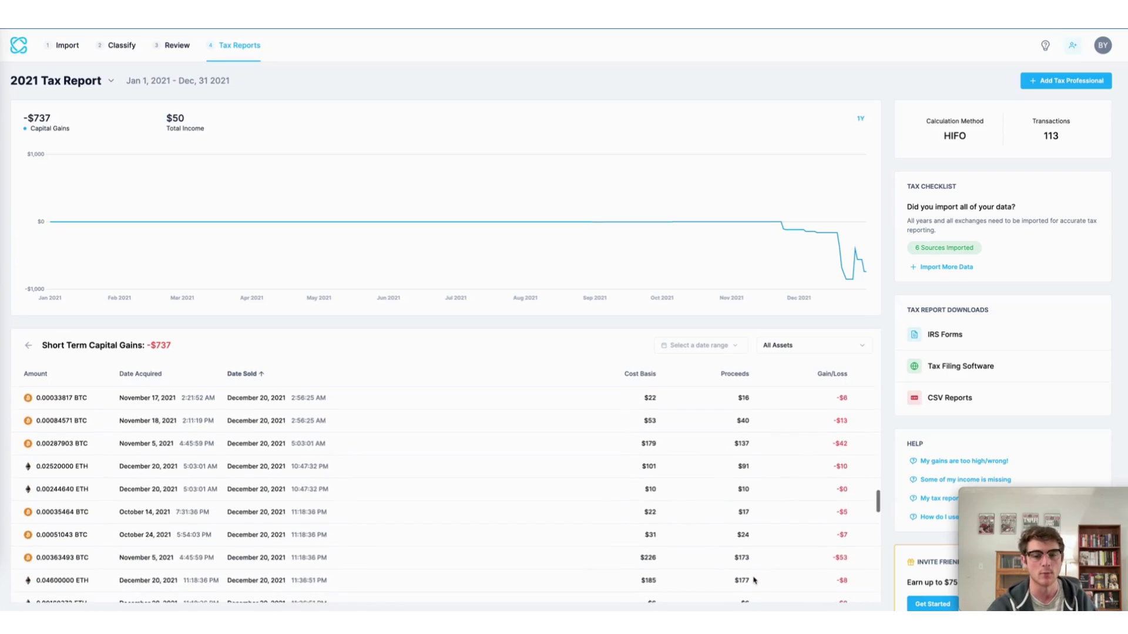
scroll(754, 580, "down", 2)
scroll(753, 580, "down", 2)
scroll(754, 580, "down", 1)
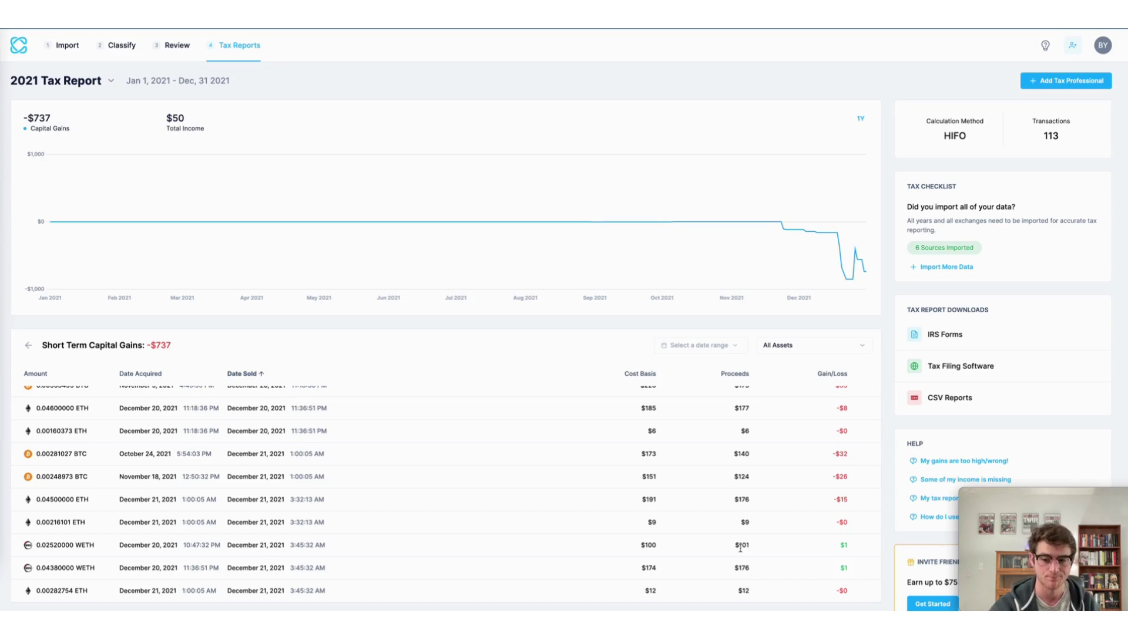
scroll(743, 552, "up", 3)
left_click(28, 346)
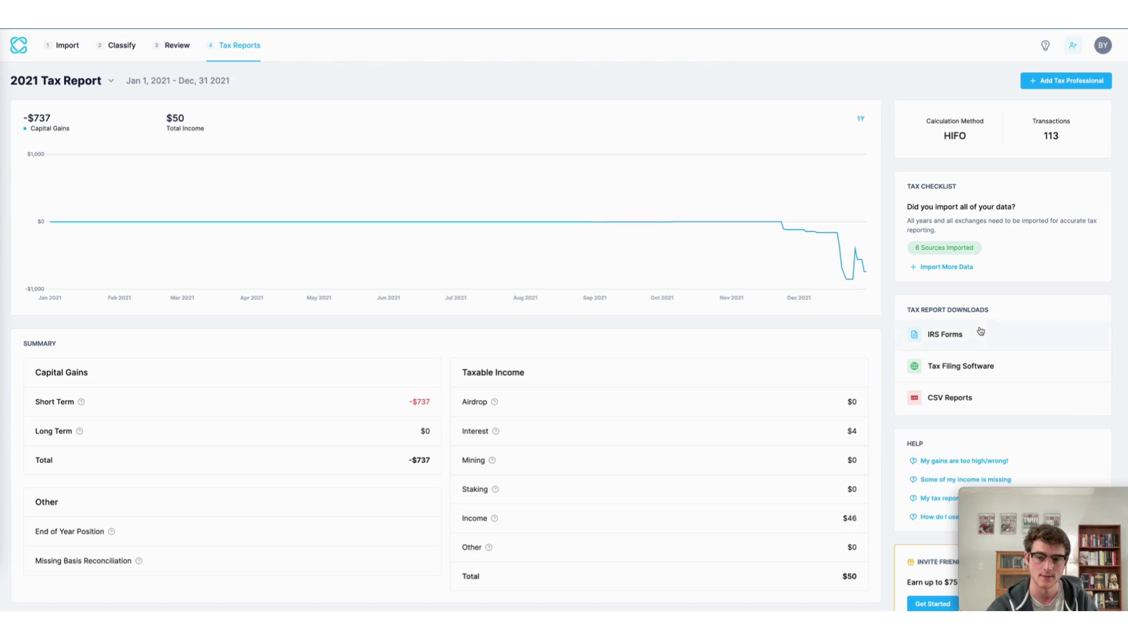
scroll(980, 330, "down", 1)
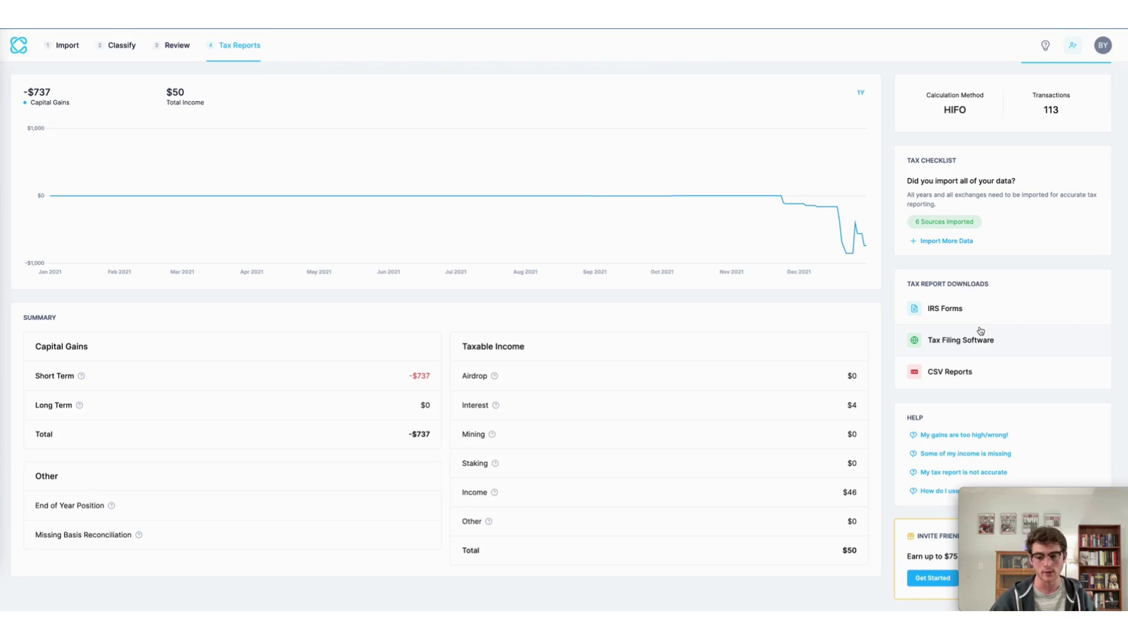
Generate IRS Form 8949 from the IRS Forms download options.
left_click(984, 316)
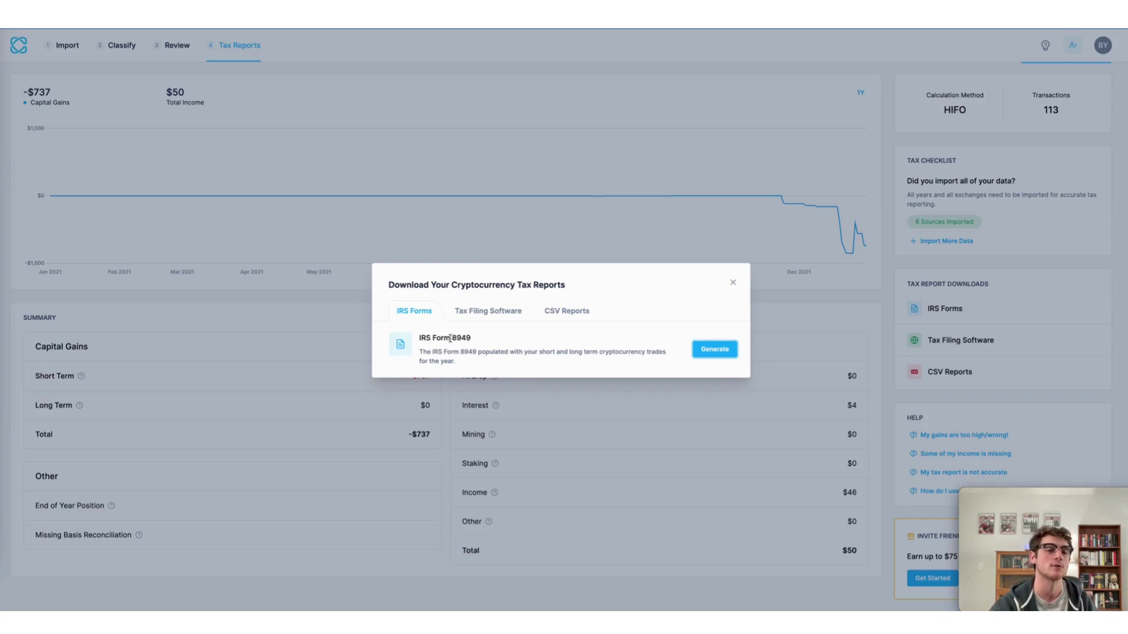
left_click(720, 353)
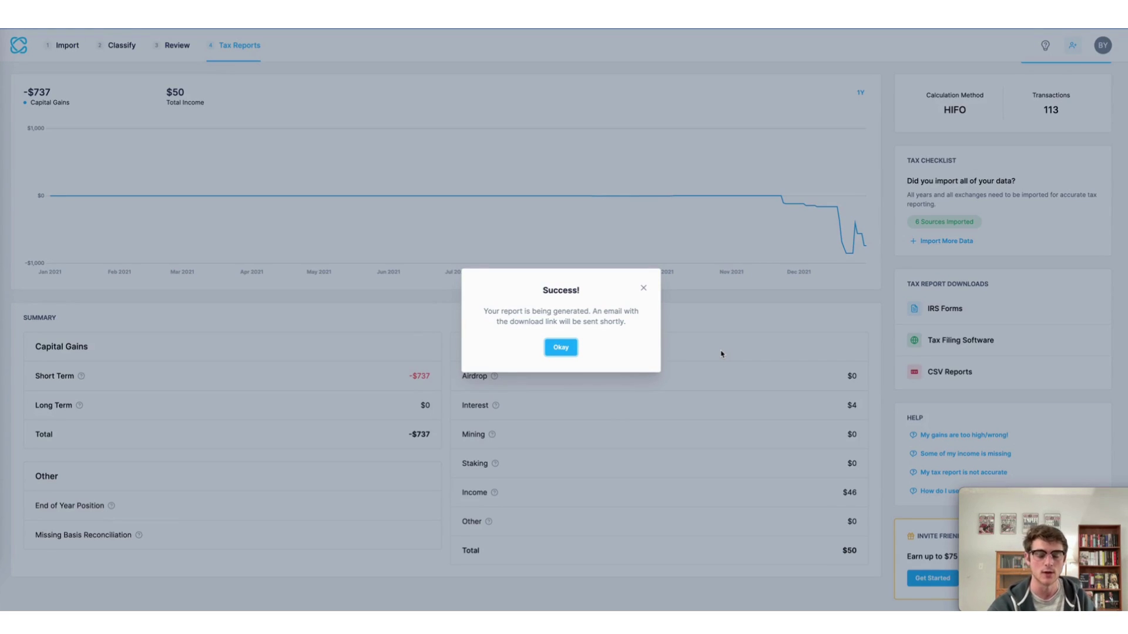
Close the tax professional invite unsent and show the Tax Filing Software downloads.
left_click(561, 347)
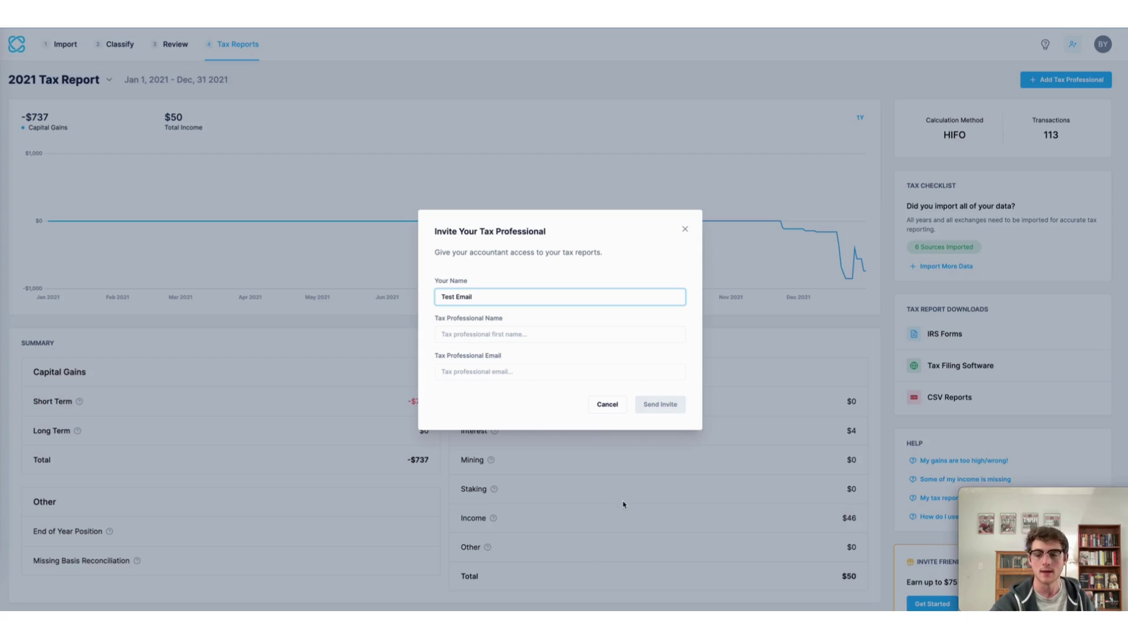
left_click(615, 522)
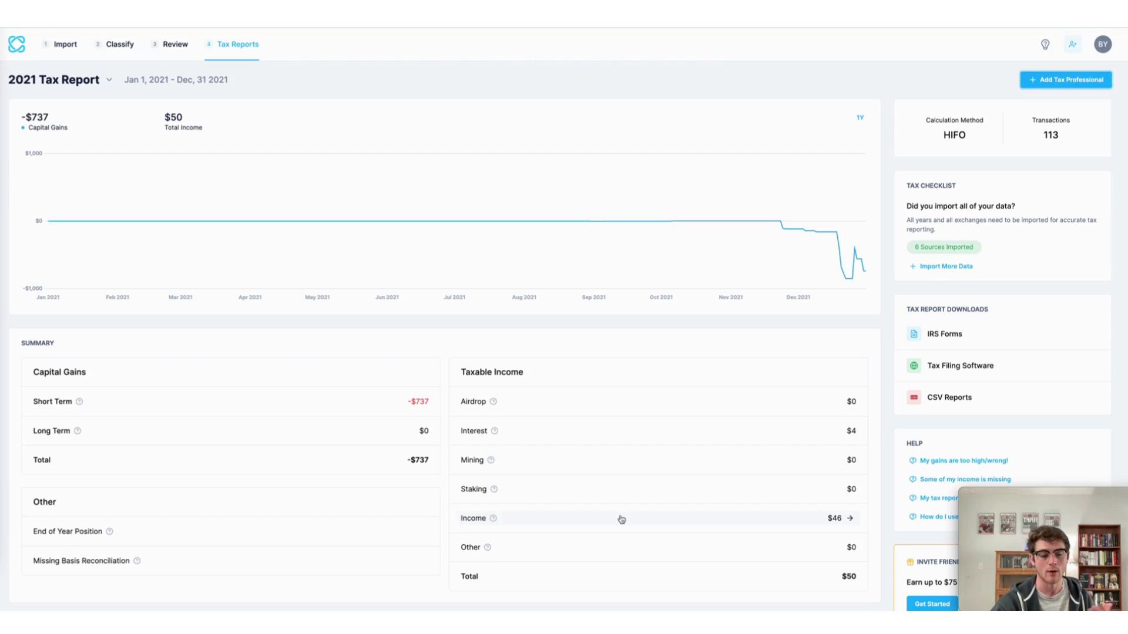
left_click(932, 370)
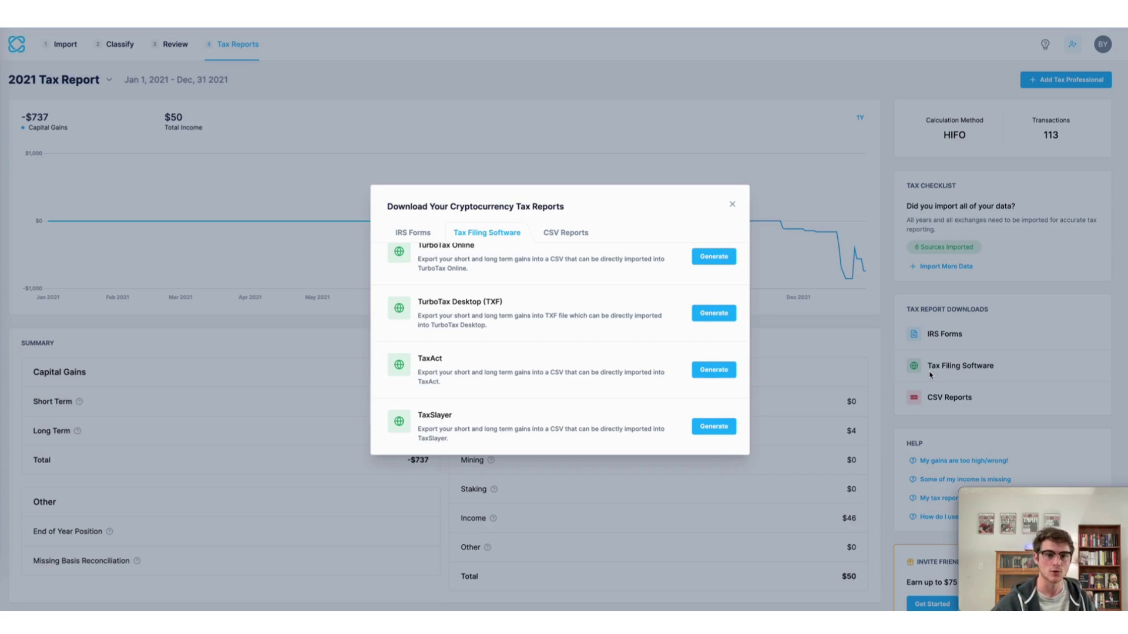
scroll(575, 356, "up", 2)
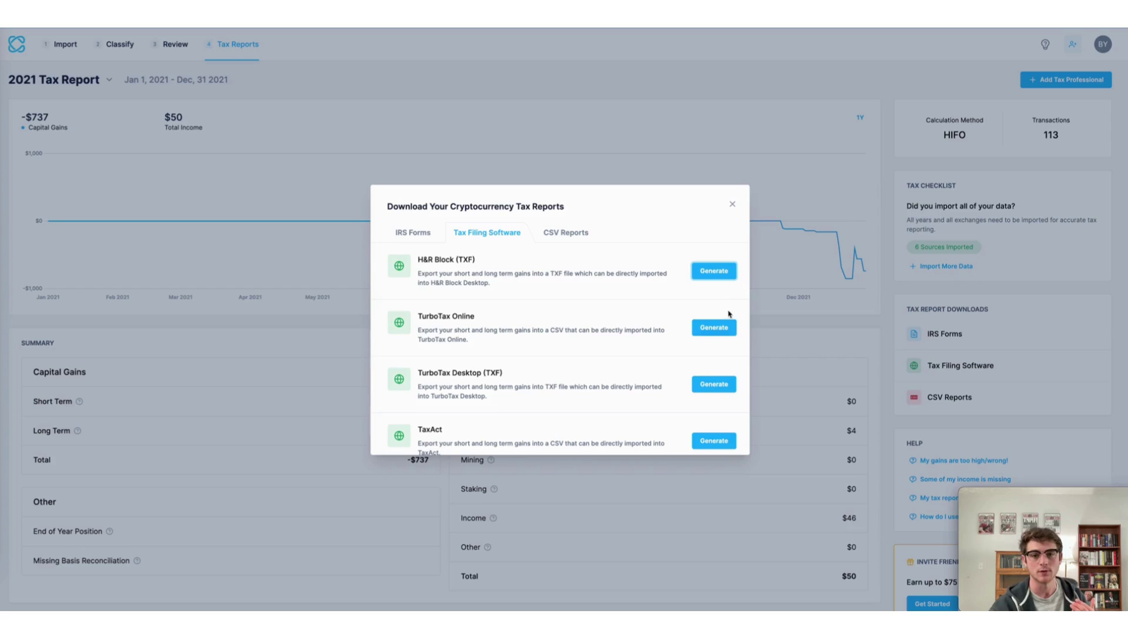
Generate the H&R Block (TXF) export of the 2021 gains.
left_click(721, 272)
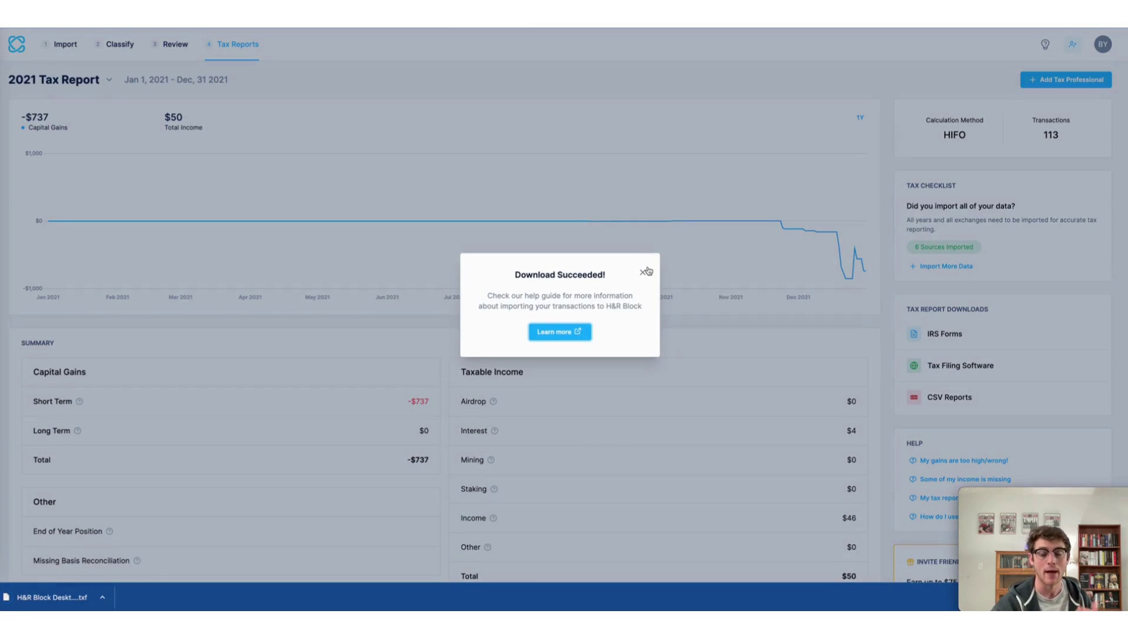